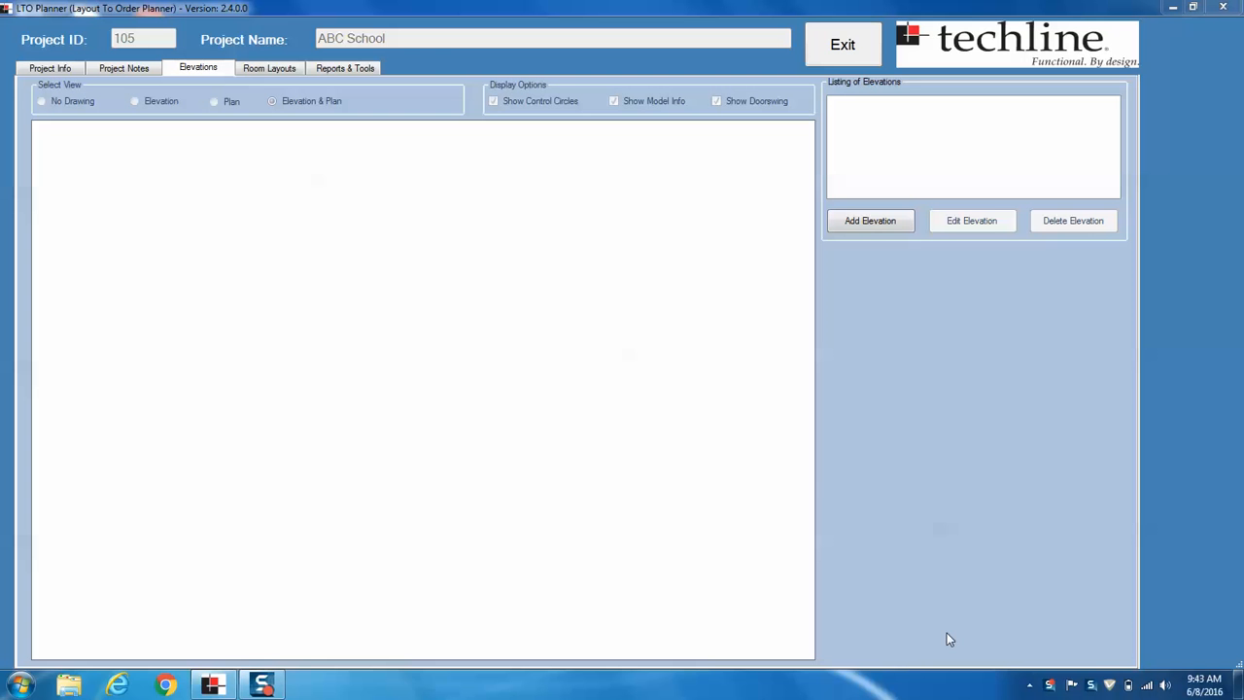
Start a new elevation with room number 1, room name Kitchen and architectural reference A-501
left_click(871, 223)
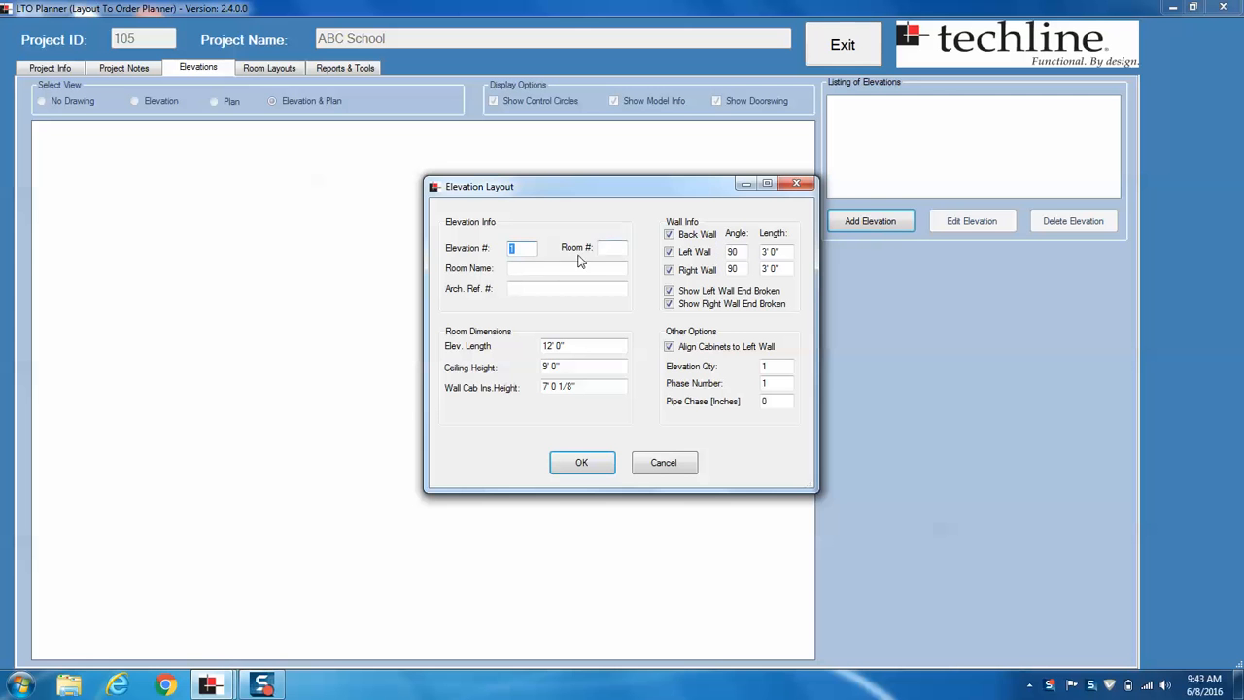
left_click(608, 249)
type("1")
left_click(595, 270)
type("Kitchen")
key("Tab")
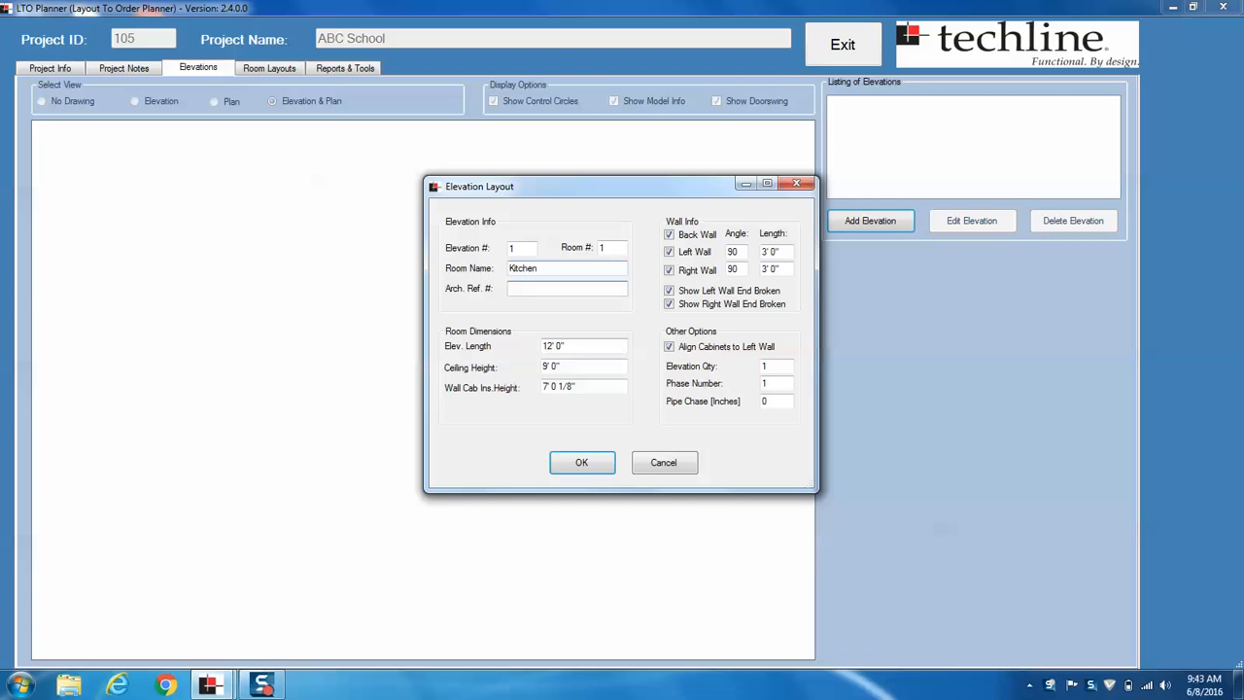
type("A-501")
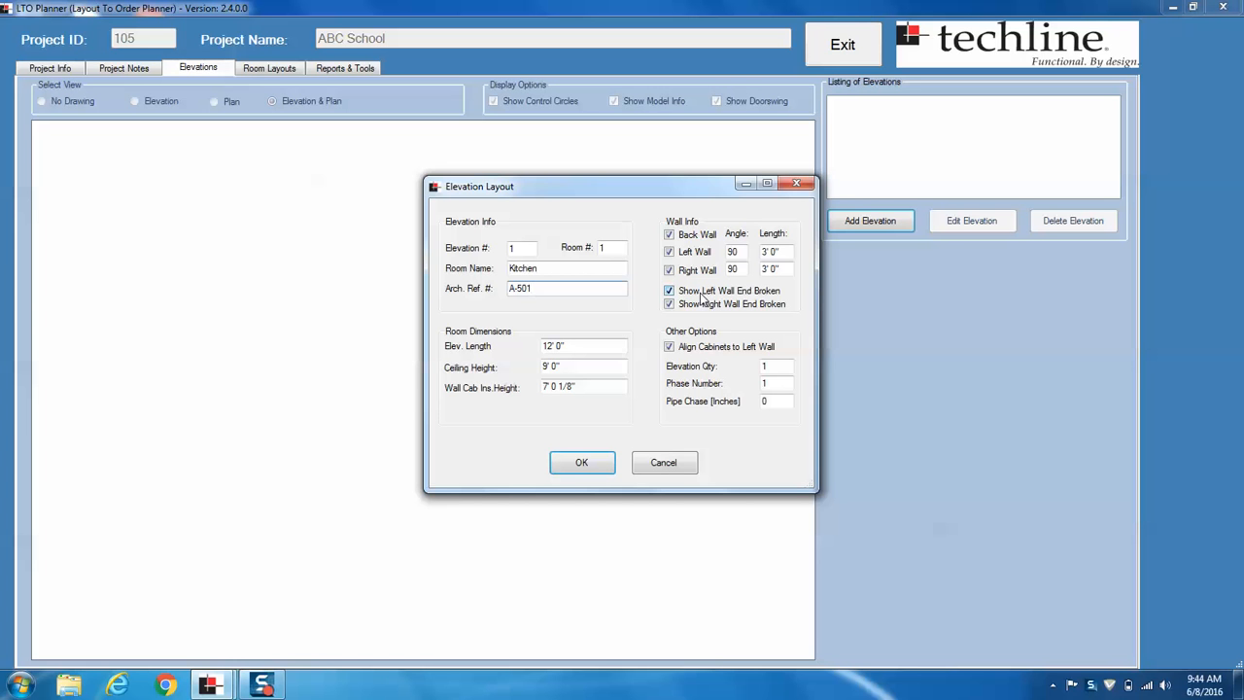
Exclude the right wall from the Kitchen elevation, keep the cabinets aligned to the left wall, and create the elevation
left_click(668, 269)
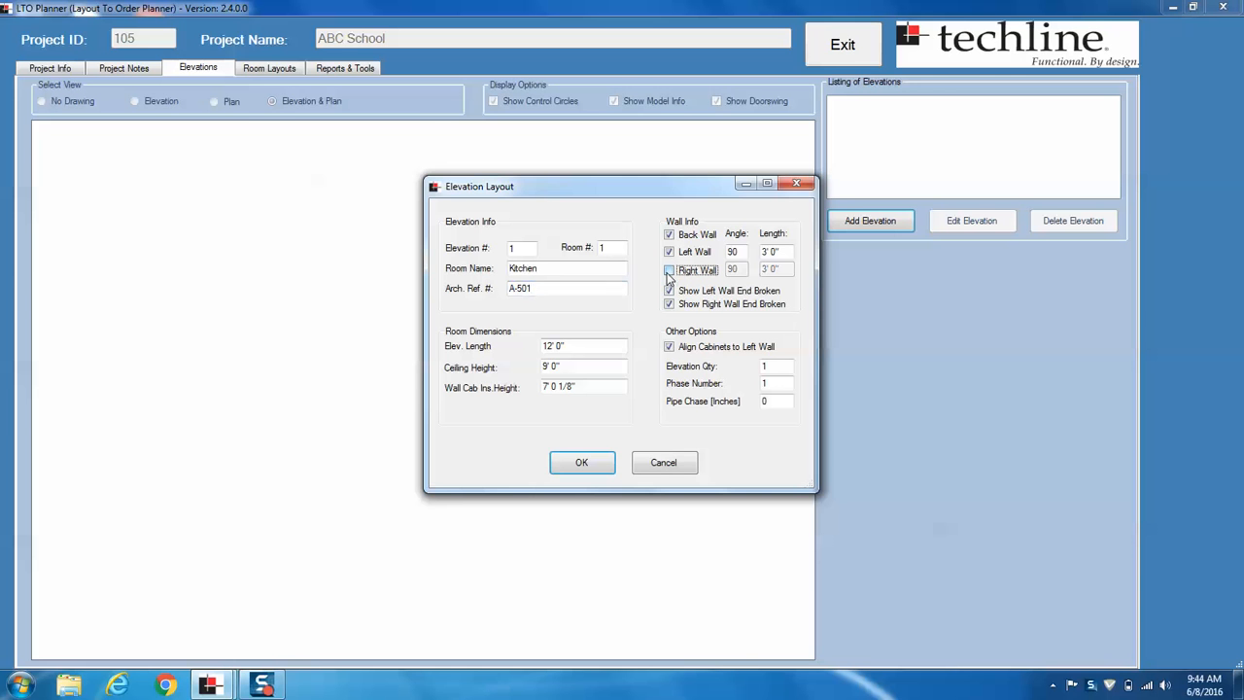
left_click(261, 683)
left_click(669, 348)
left_click(669, 348)
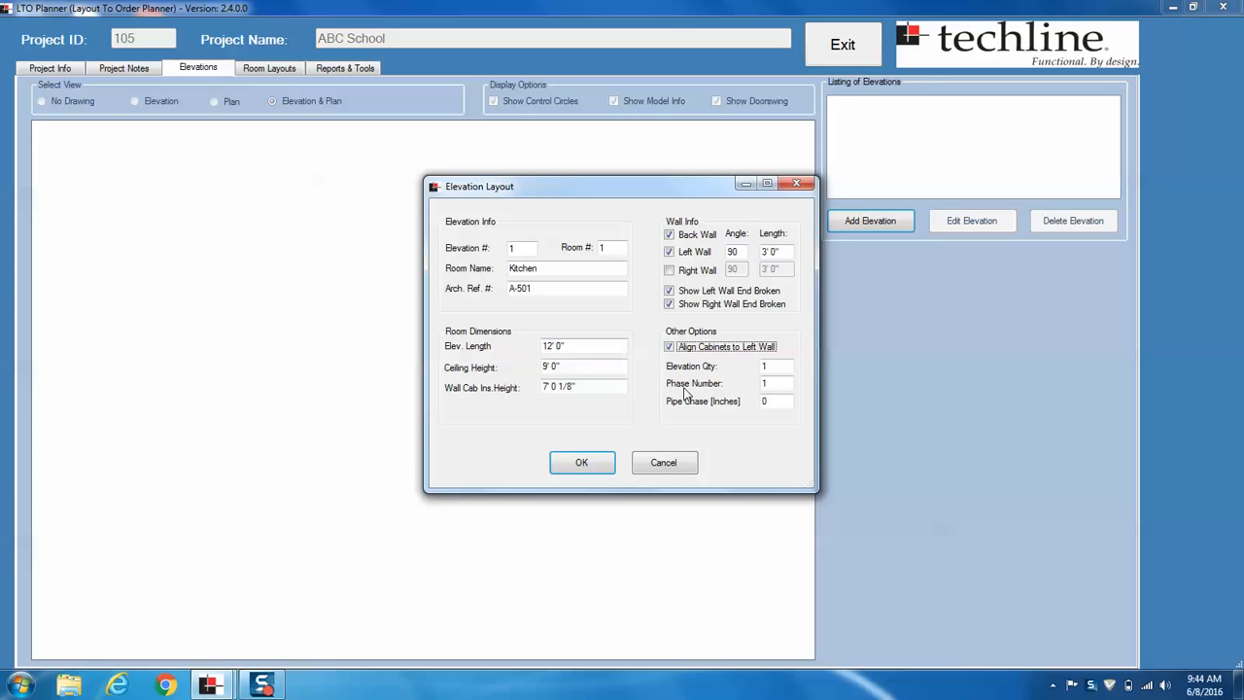
left_click(579, 464)
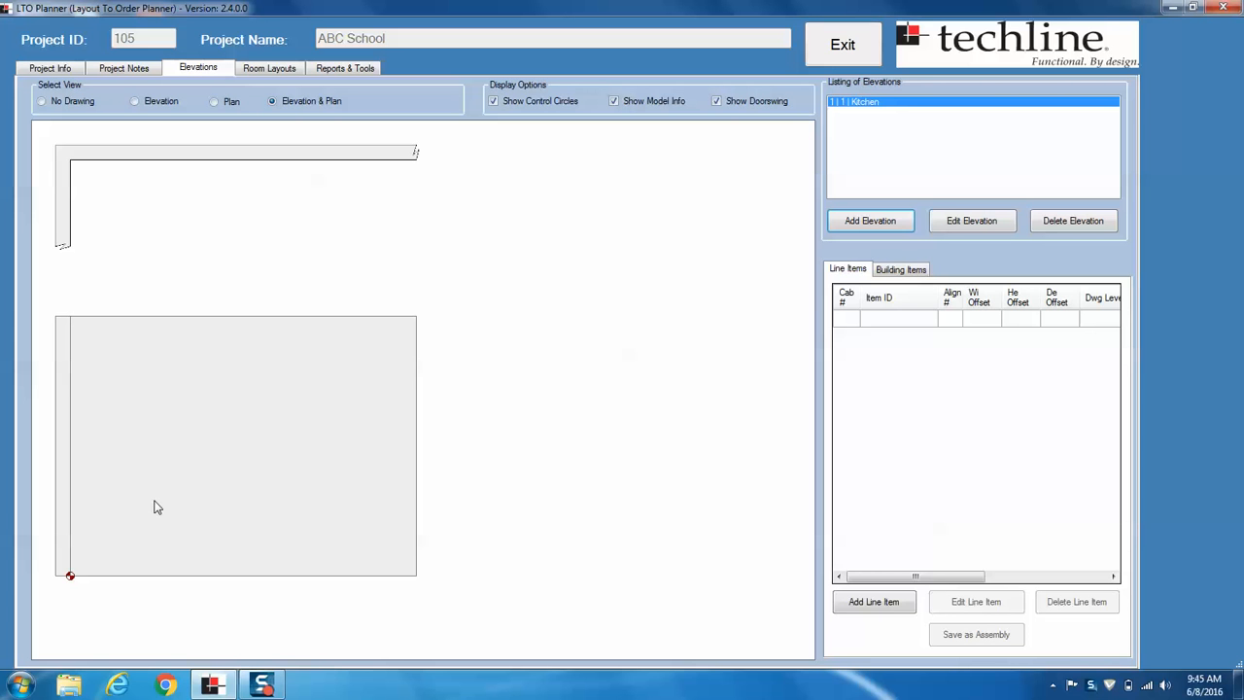
Start a cabinet line item in the Kitchen elevation and browse the catalog's Wall, Tall and Base modular casework
right_click(71, 564)
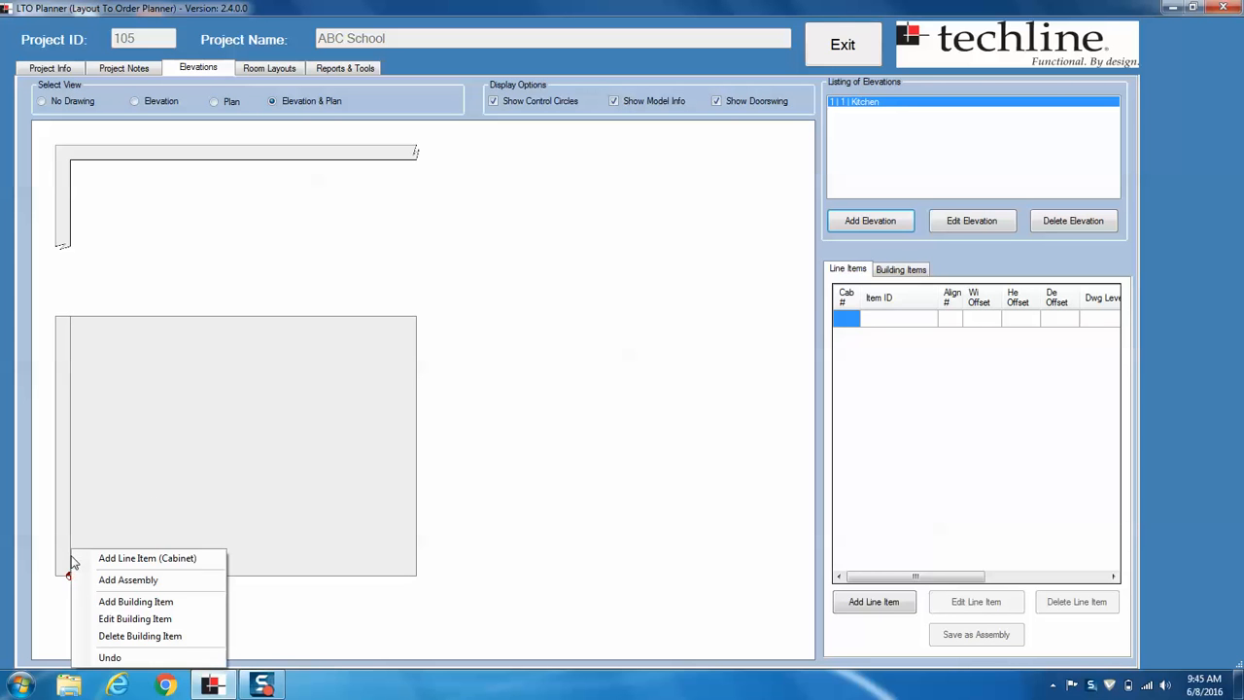
left_click(134, 561)
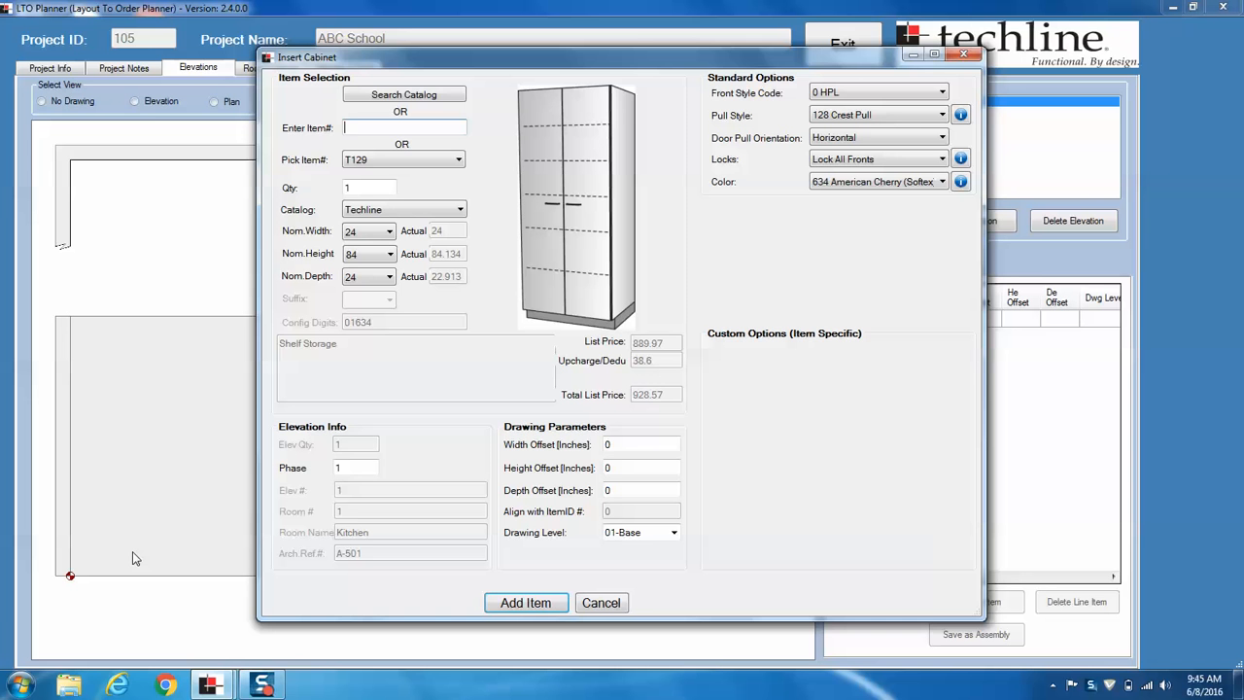
left_click(399, 95)
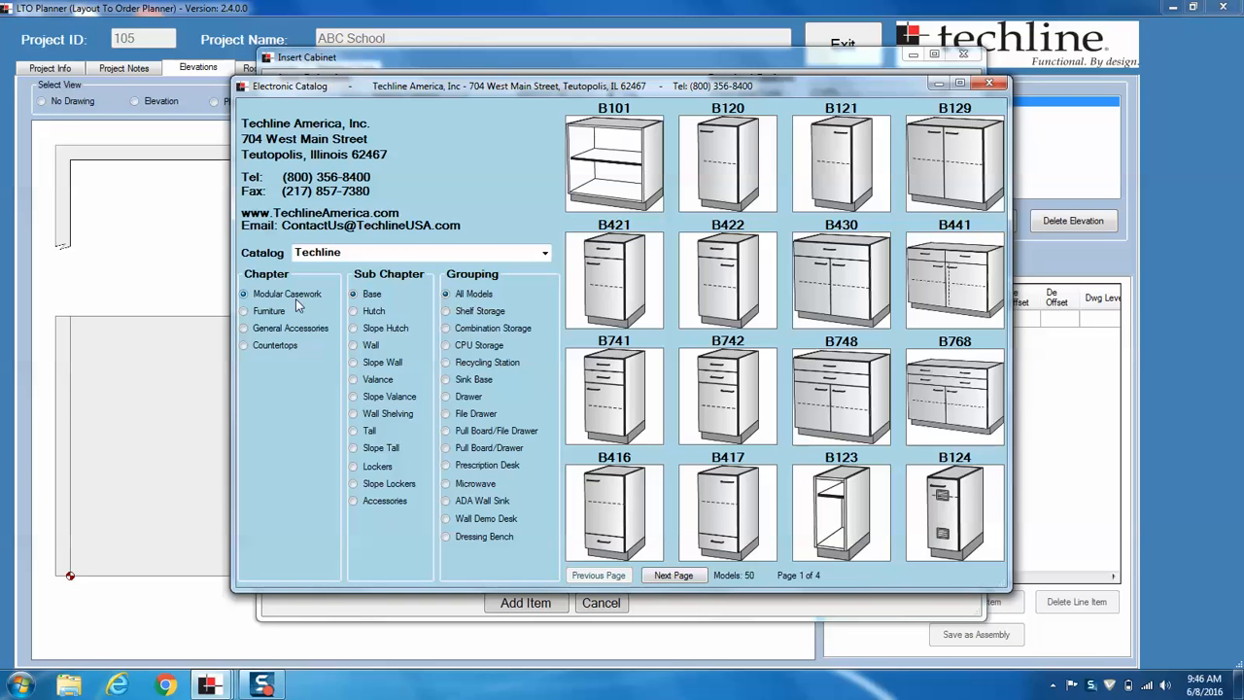
left_click(372, 345)
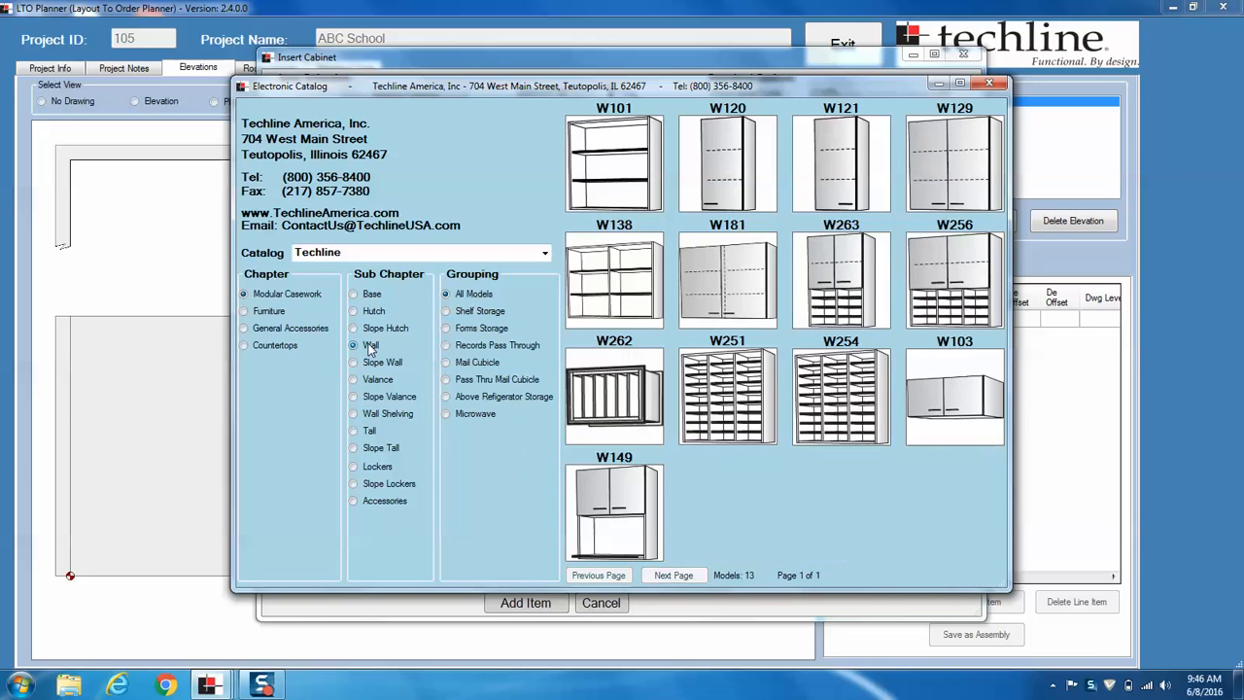
left_click(370, 434)
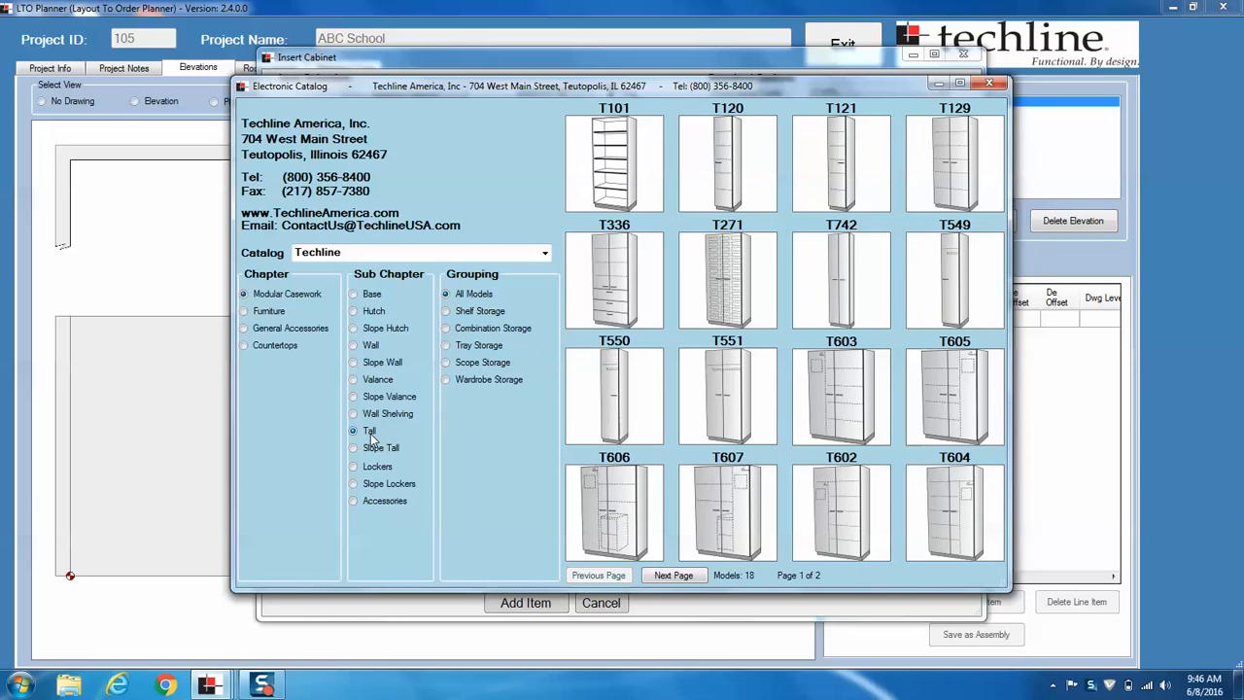
left_click(374, 298)
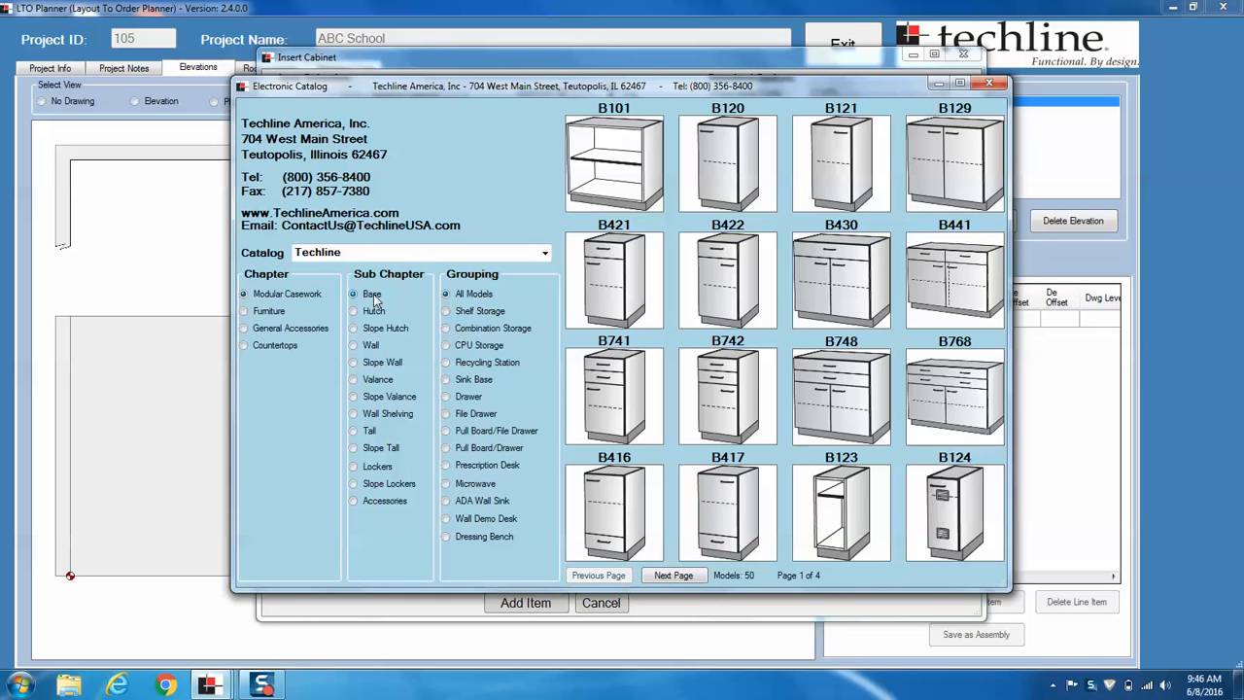
Filter the Base models to the Combination Storage grouping and choose cabinet B421 for the line item
left_click(448, 313)
left_click(447, 330)
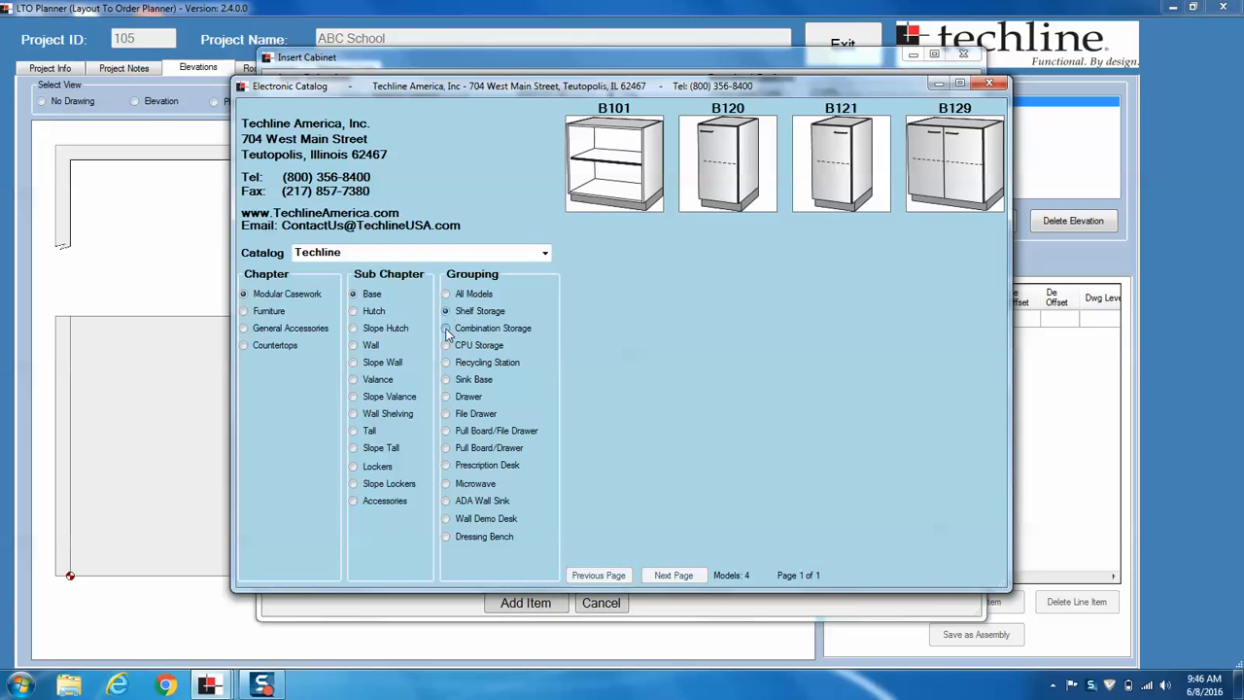
left_click(447, 381)
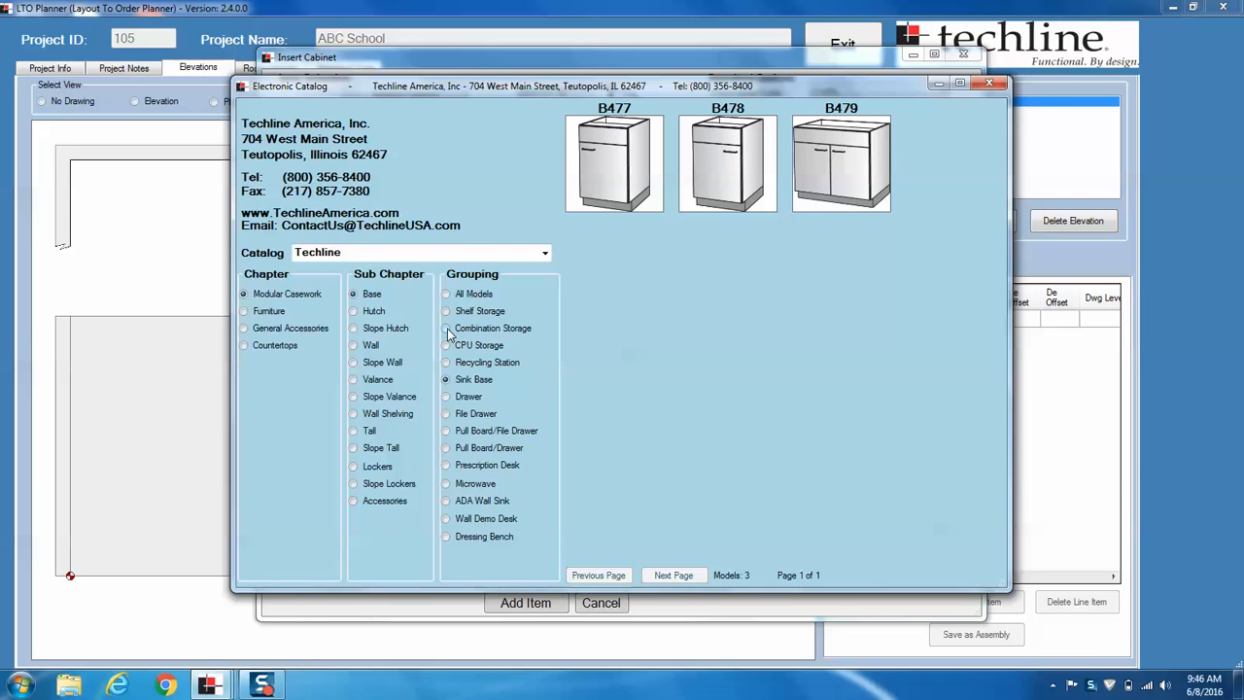
left_click(447, 331)
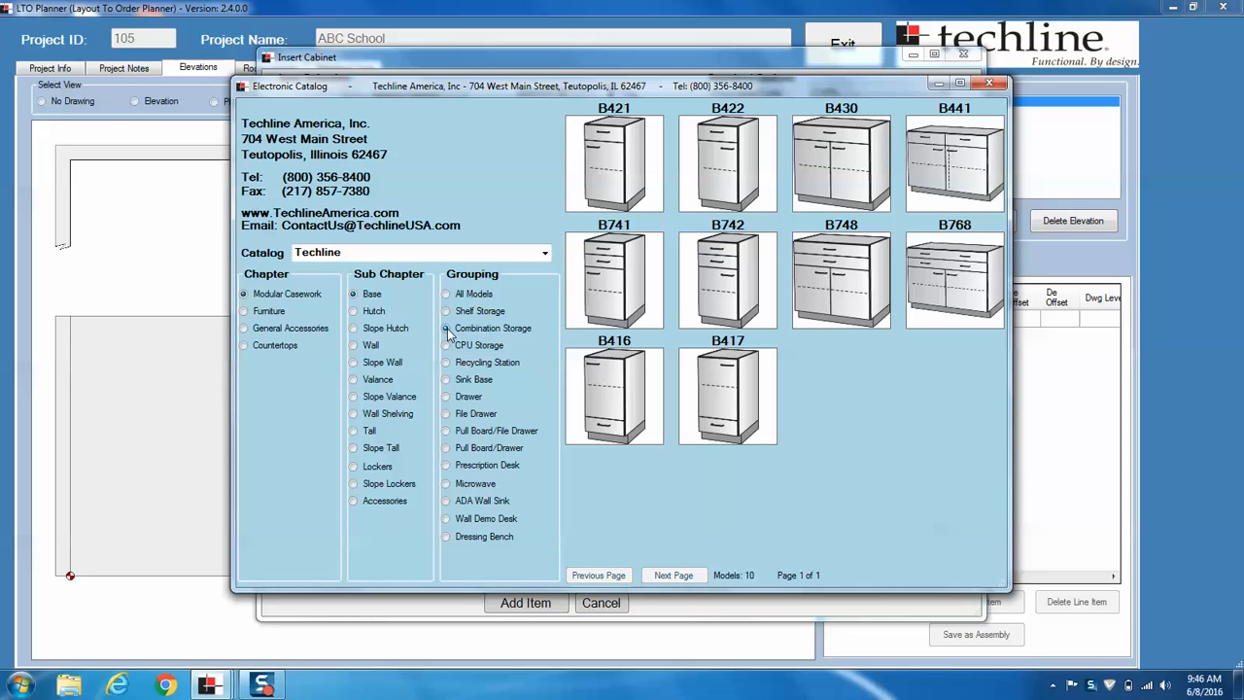
double_click(602, 150)
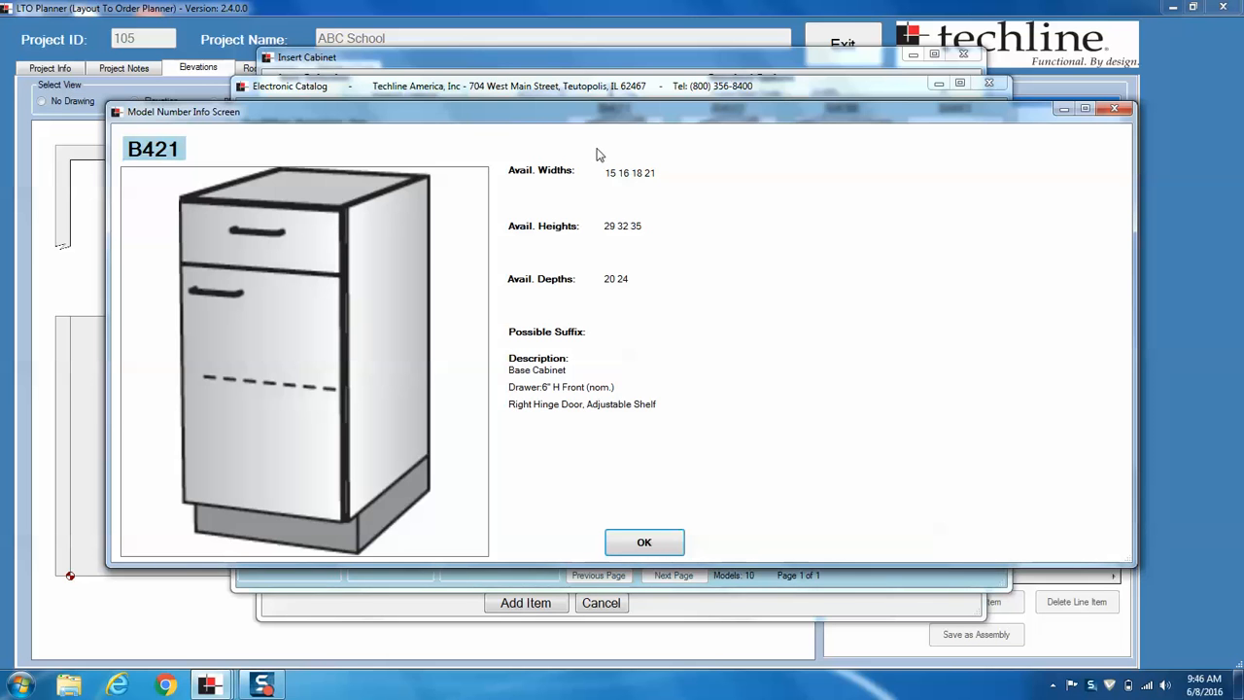
left_click(637, 544)
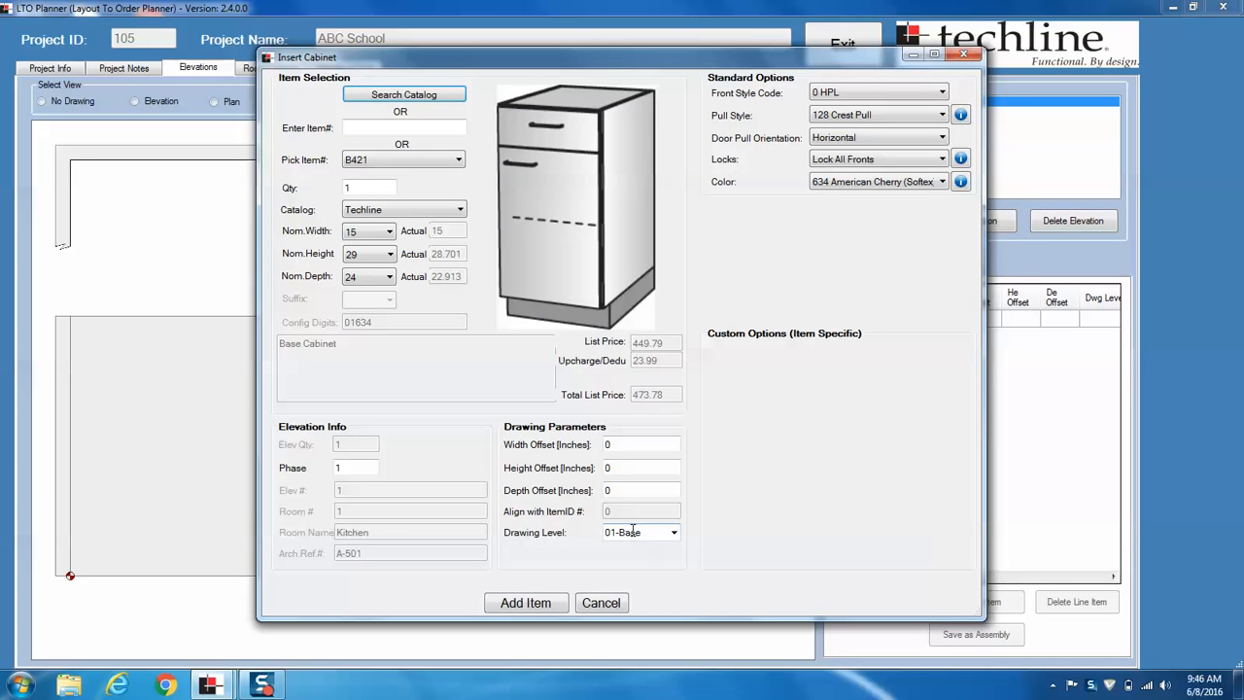
Set the B421 cabinet's quantity to 2, nominal width to 15, nominal height to 32 and nominal depth to 20
left_click(369, 190)
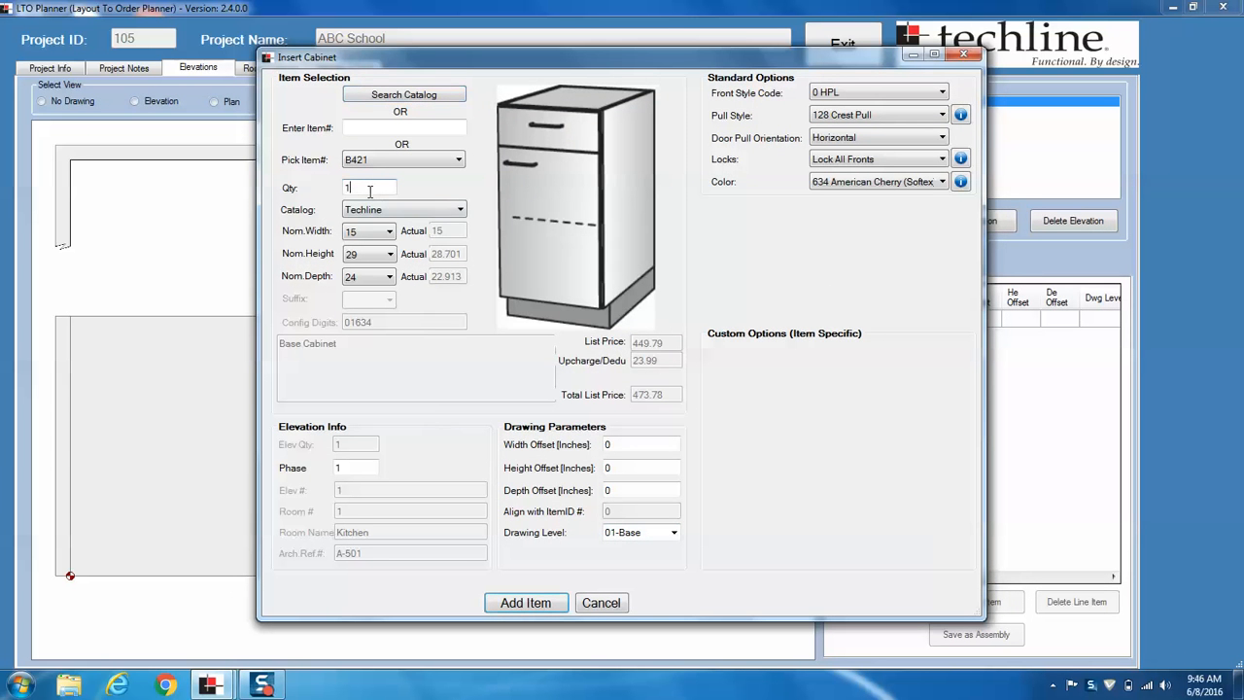
left_click_drag(370, 191, 345, 189)
type("2")
left_click(389, 234)
left_click(390, 233)
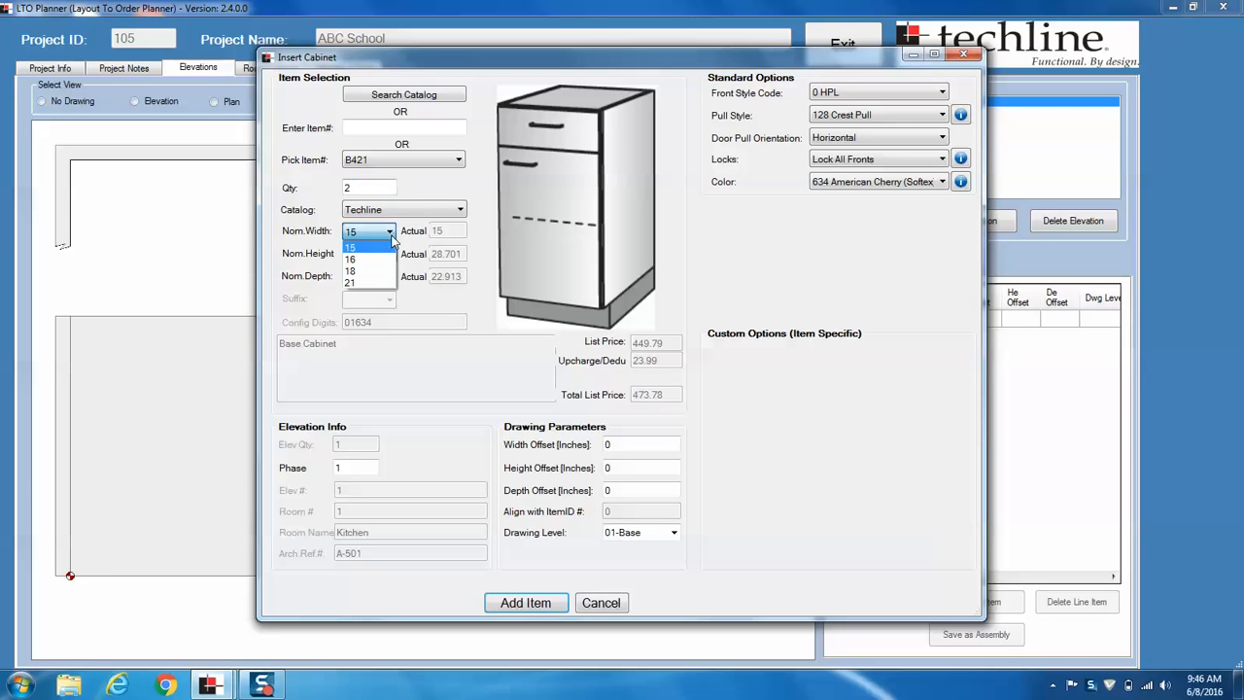
left_click(371, 250)
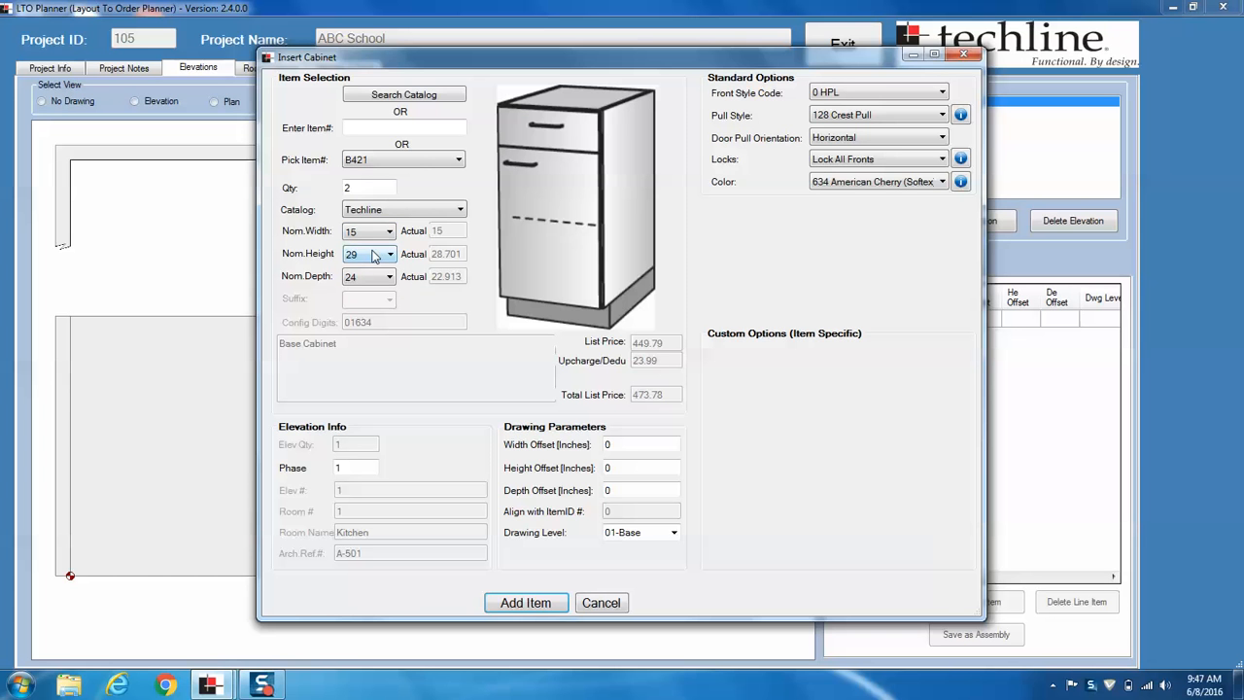
left_click(384, 257)
left_click(377, 283)
left_click(389, 278)
left_click(386, 295)
Choose the 0 HPL front style and select the 128 Crest Pull from the pull previews for the cabinet
left_click(942, 93)
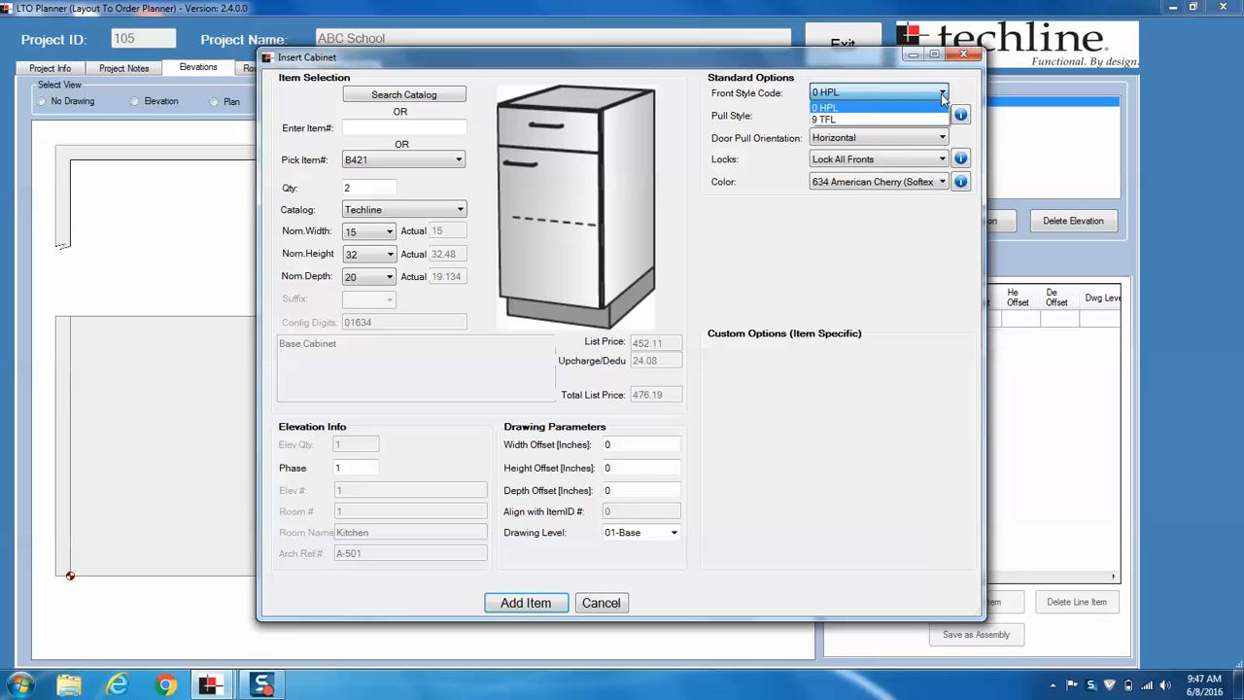
left_click(896, 113)
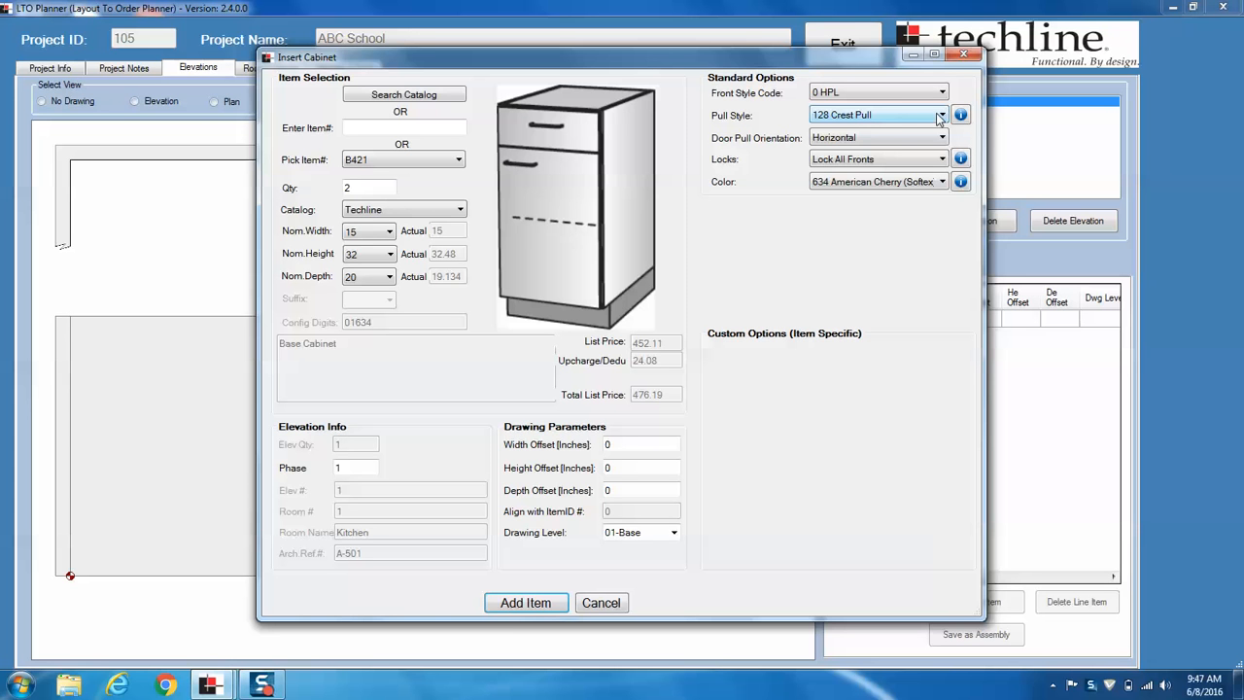
left_click(941, 116)
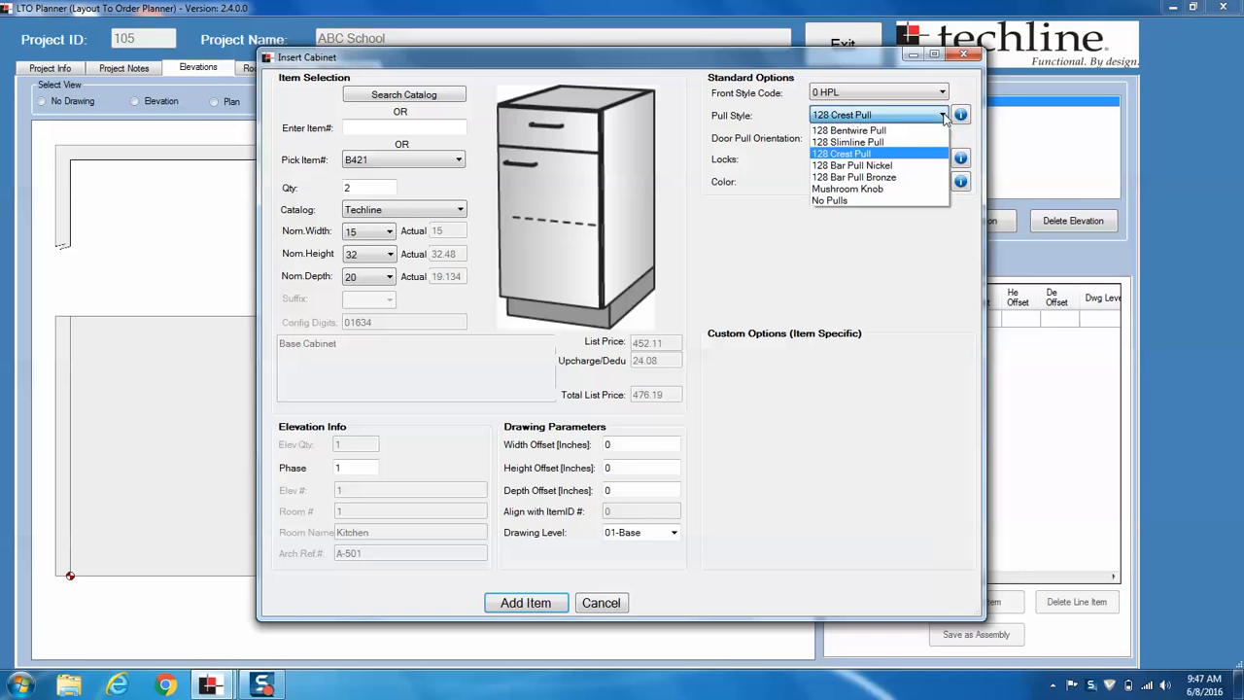
left_click(942, 115)
left_click(960, 115)
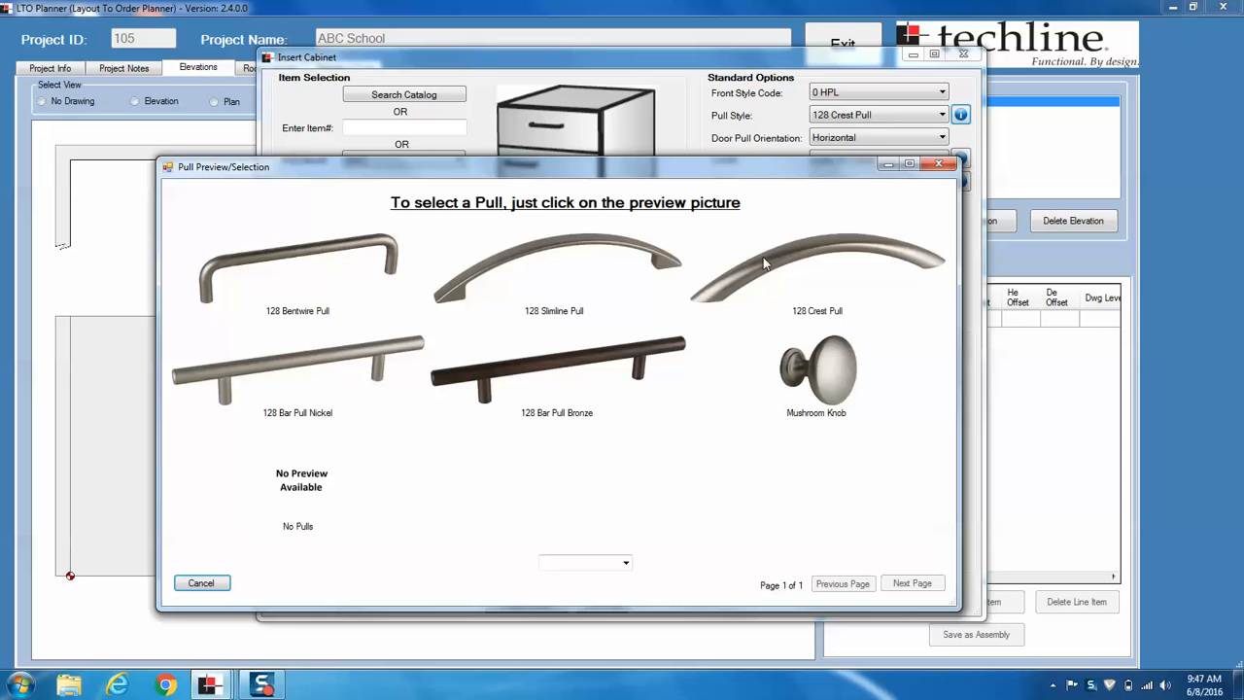
left_click(795, 256)
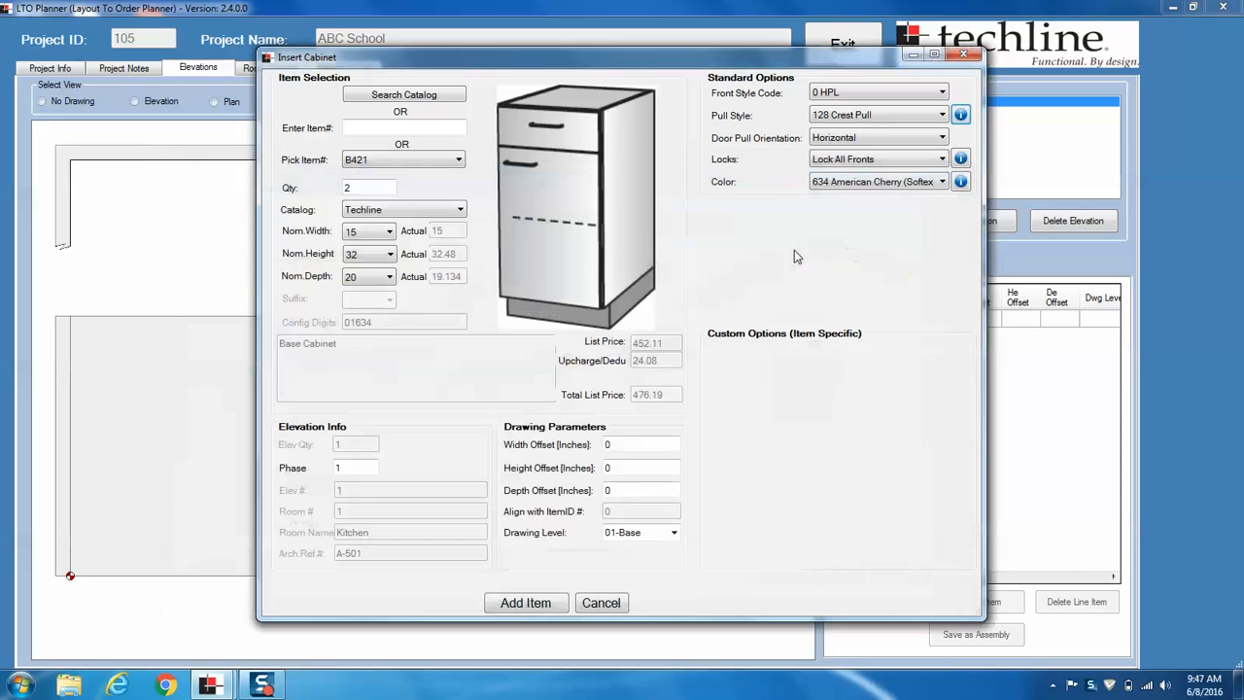
Choose Horizontal door pull orientation and select Lock All Fronts from the lock previews for the cabinet
left_click(941, 139)
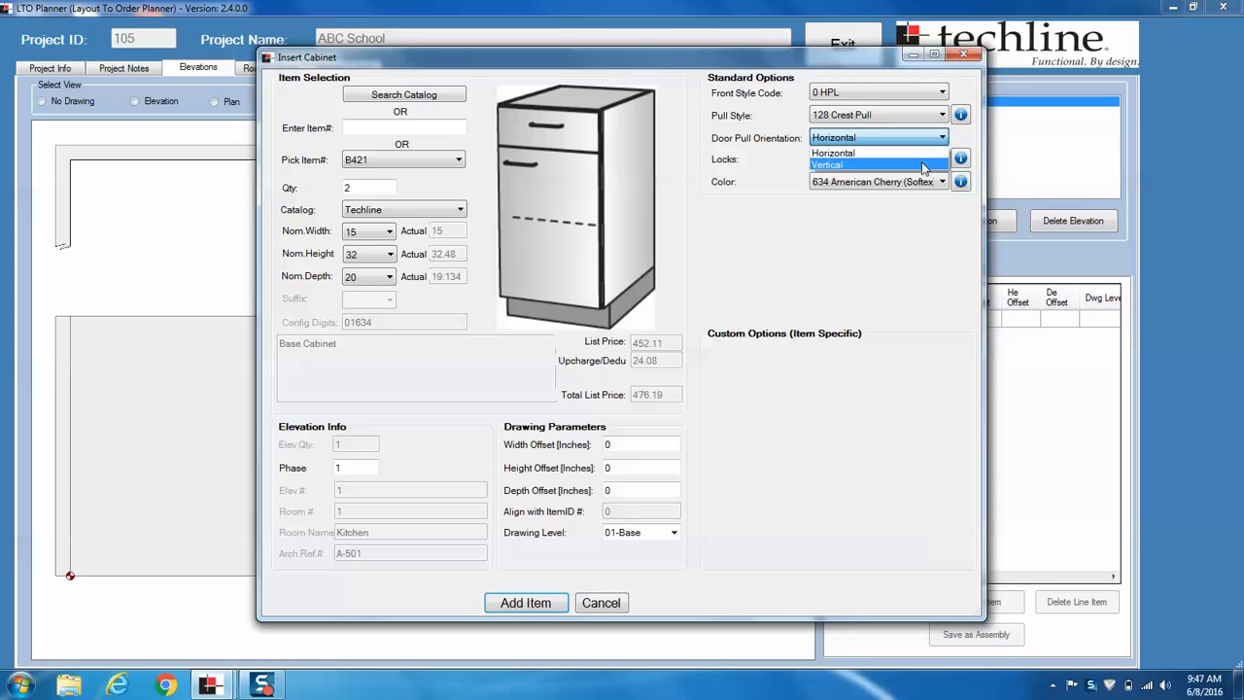
left_click(921, 155)
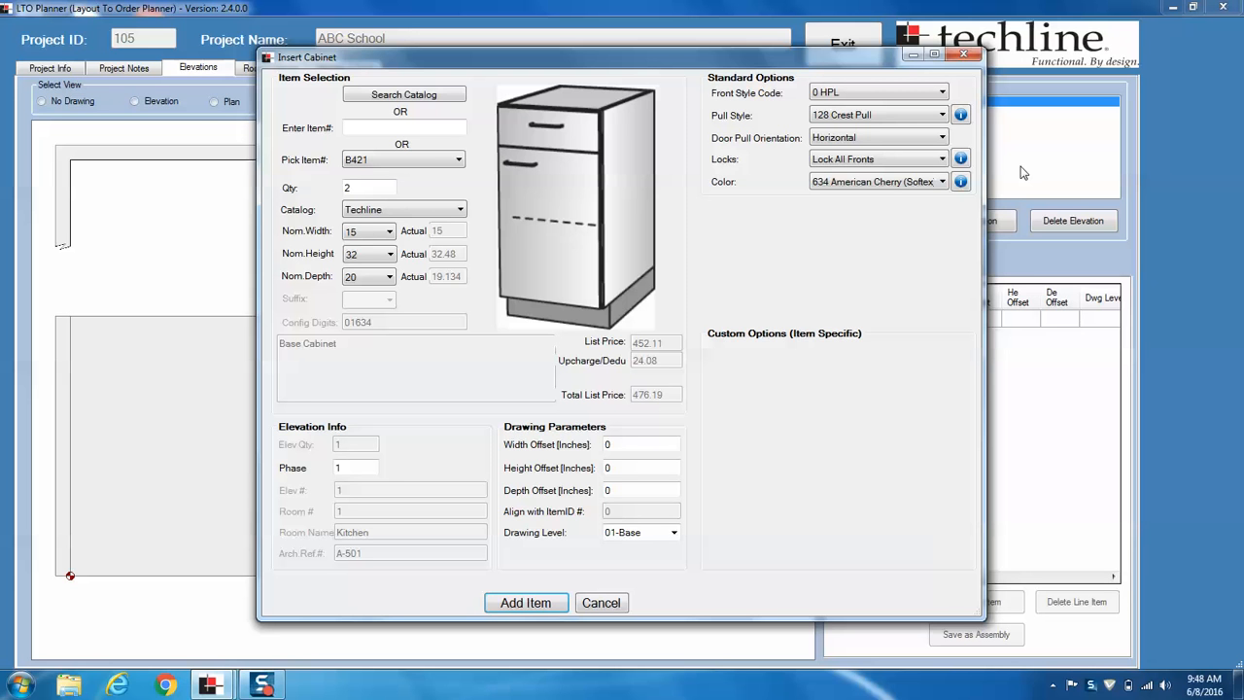
left_click(942, 160)
left_click(942, 159)
left_click(960, 158)
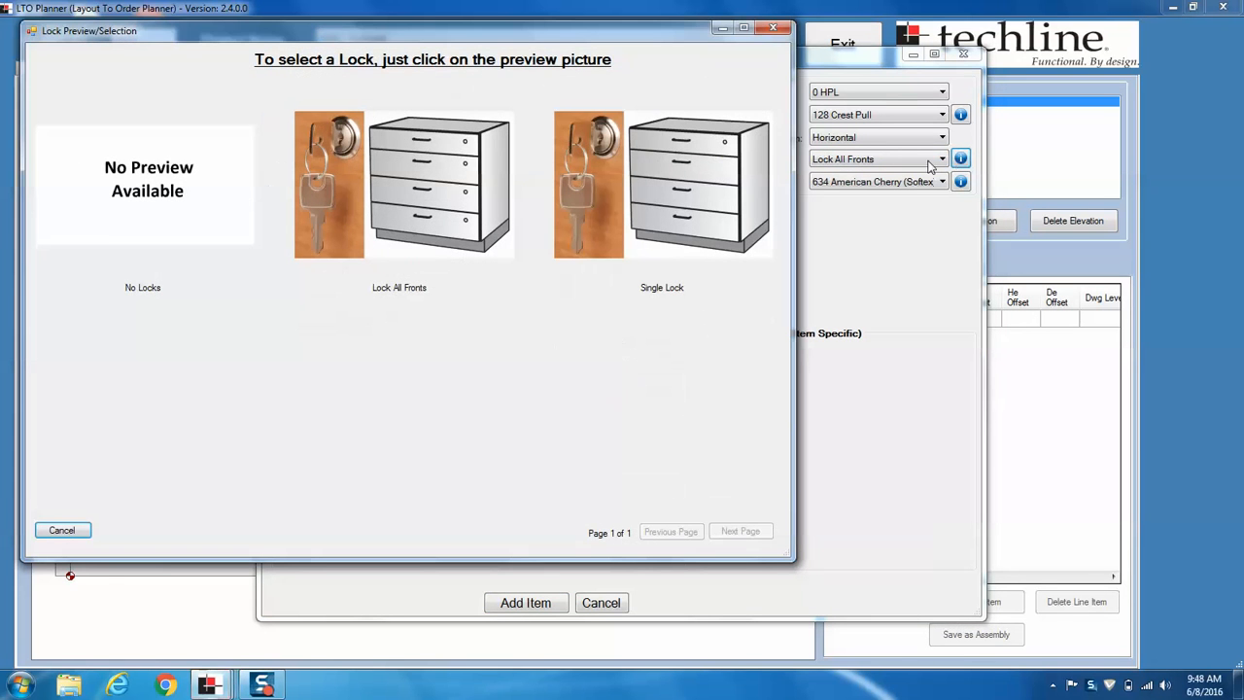
left_click(457, 181)
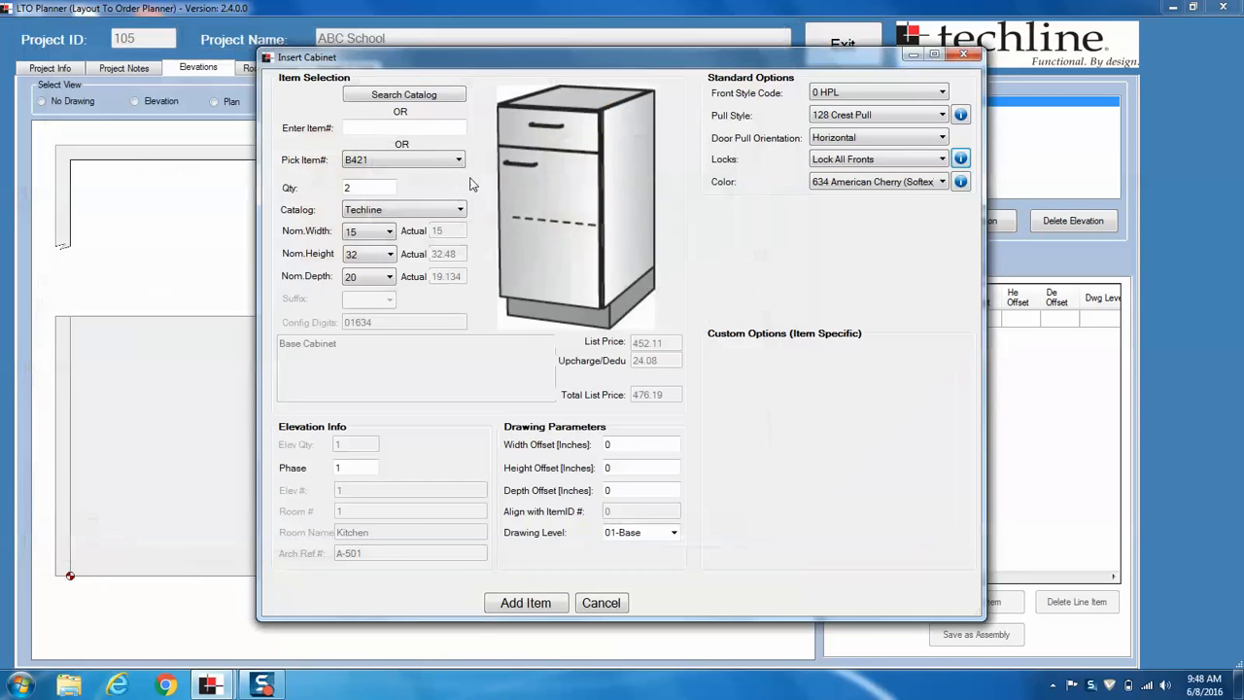
Examine the color swatch previews for the B421 cabinet, enlarging several wood finishes and going through the further pages
left_click(941, 182)
left_click(941, 184)
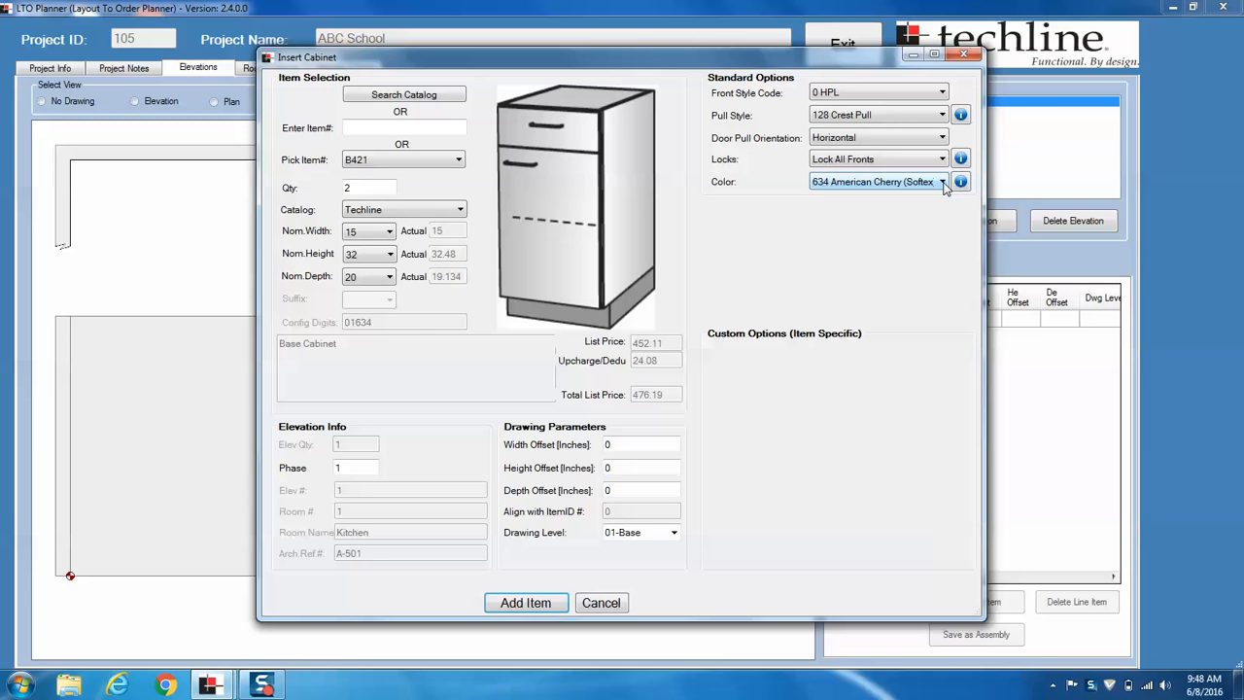
left_click(960, 182)
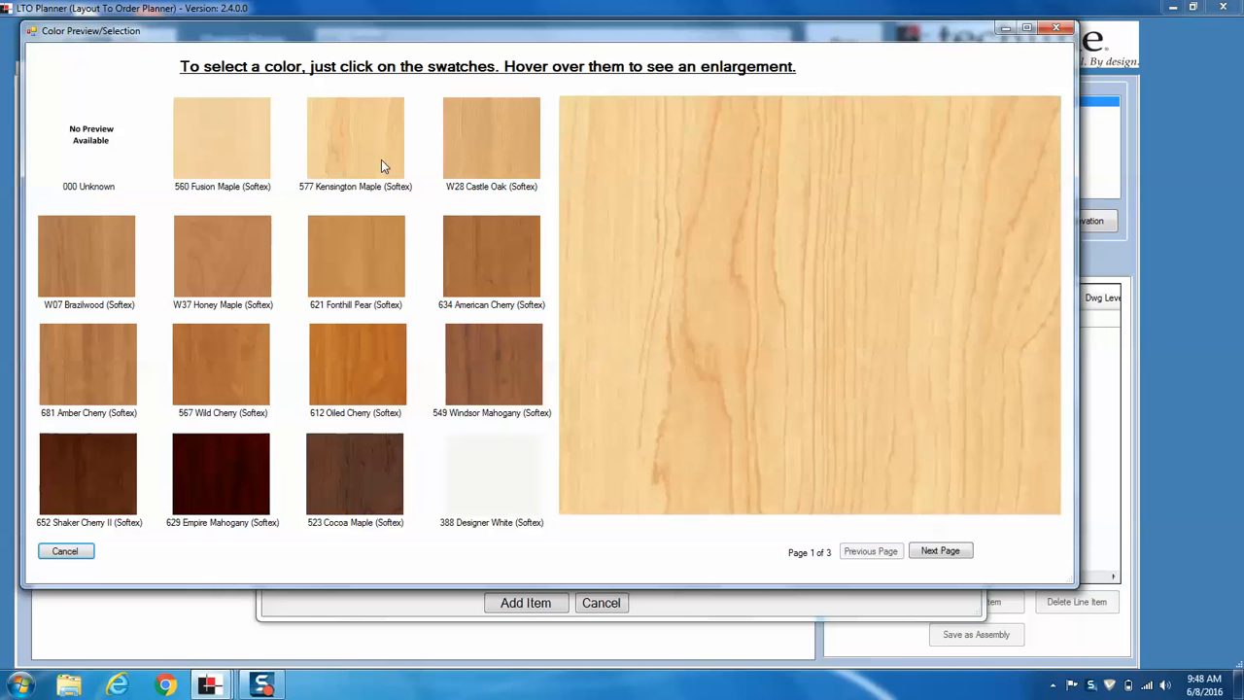
mouse_move(459, 171)
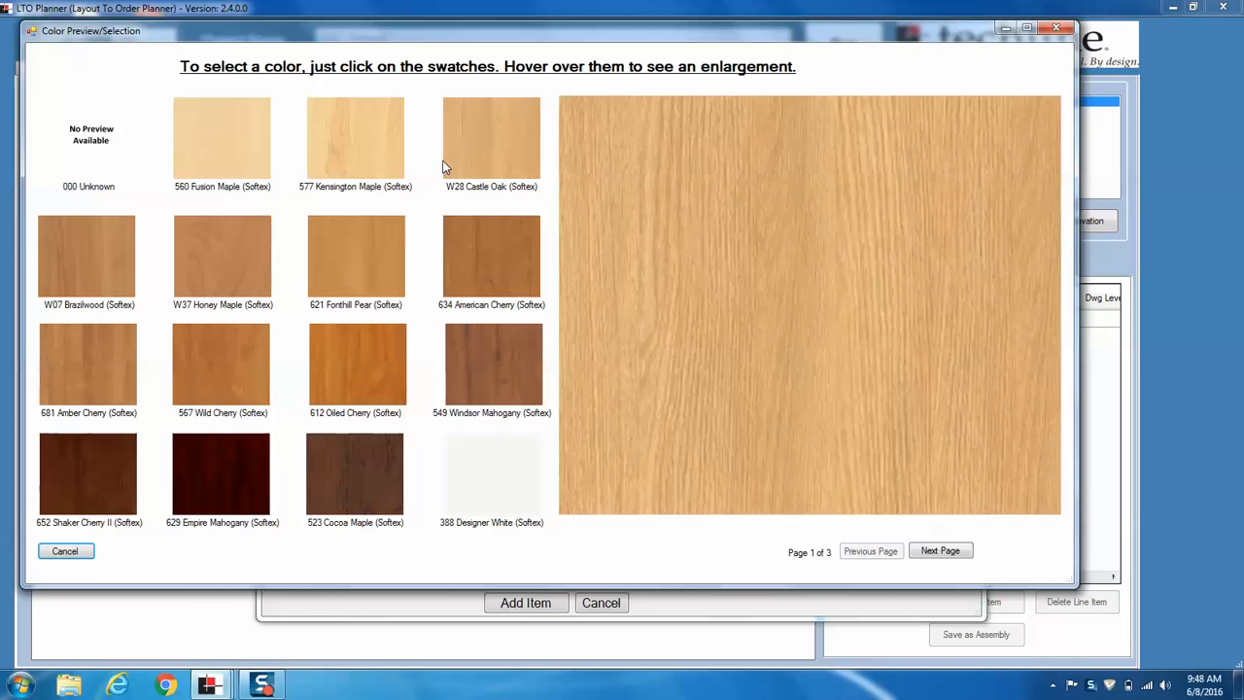
mouse_move(84, 258)
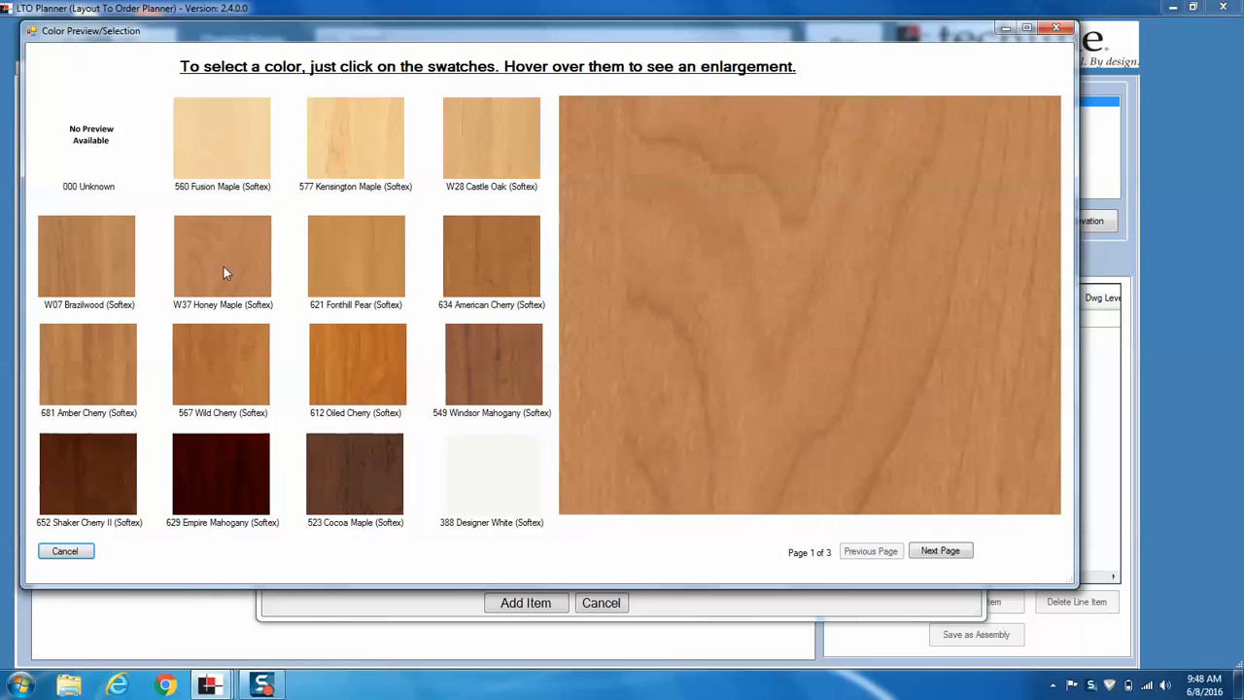
mouse_move(343, 272)
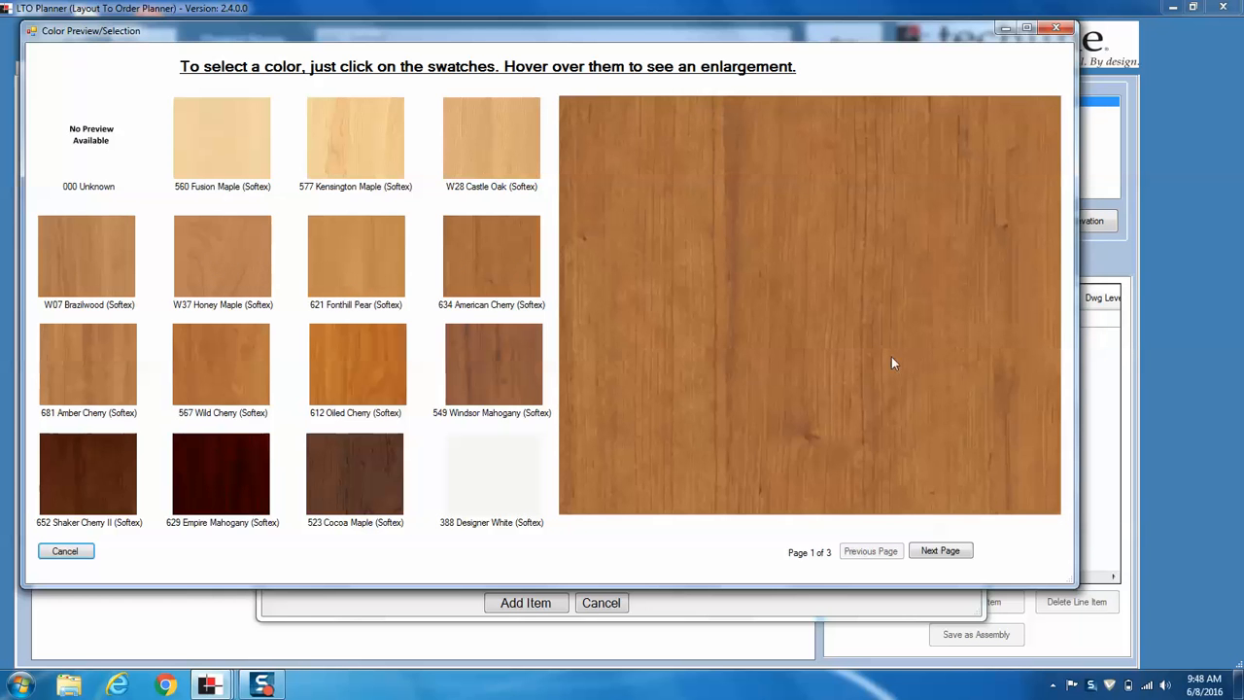
left_click(941, 551)
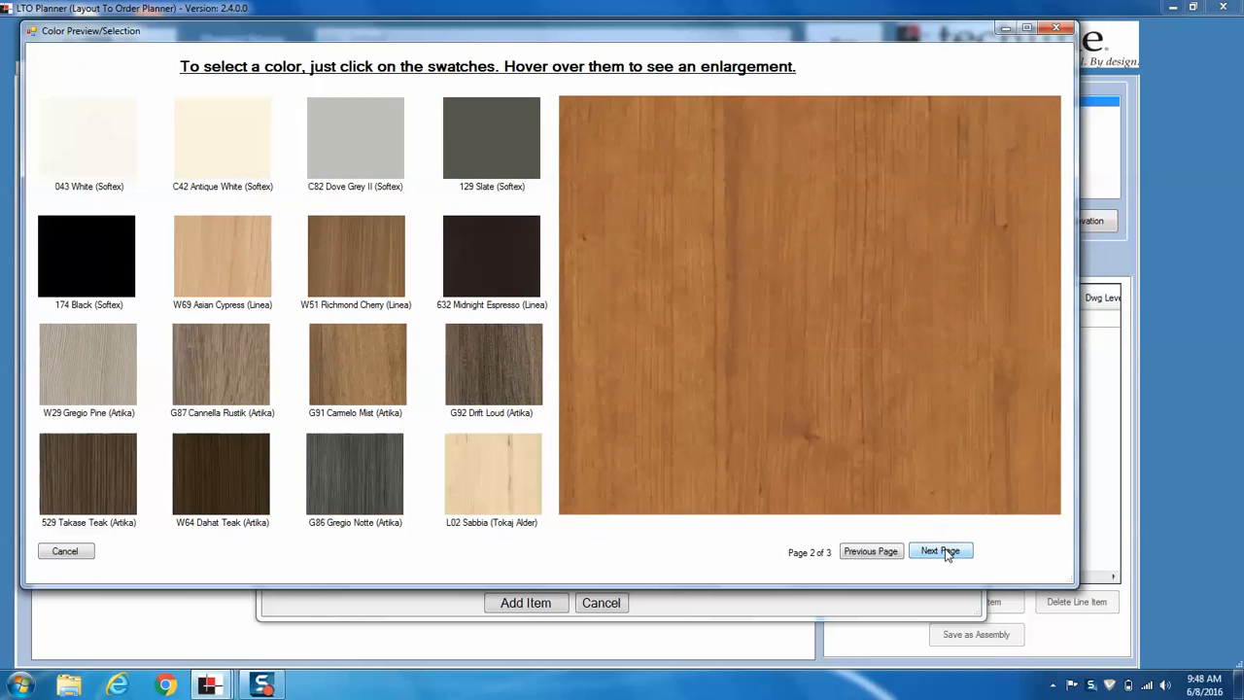
left_click(945, 549)
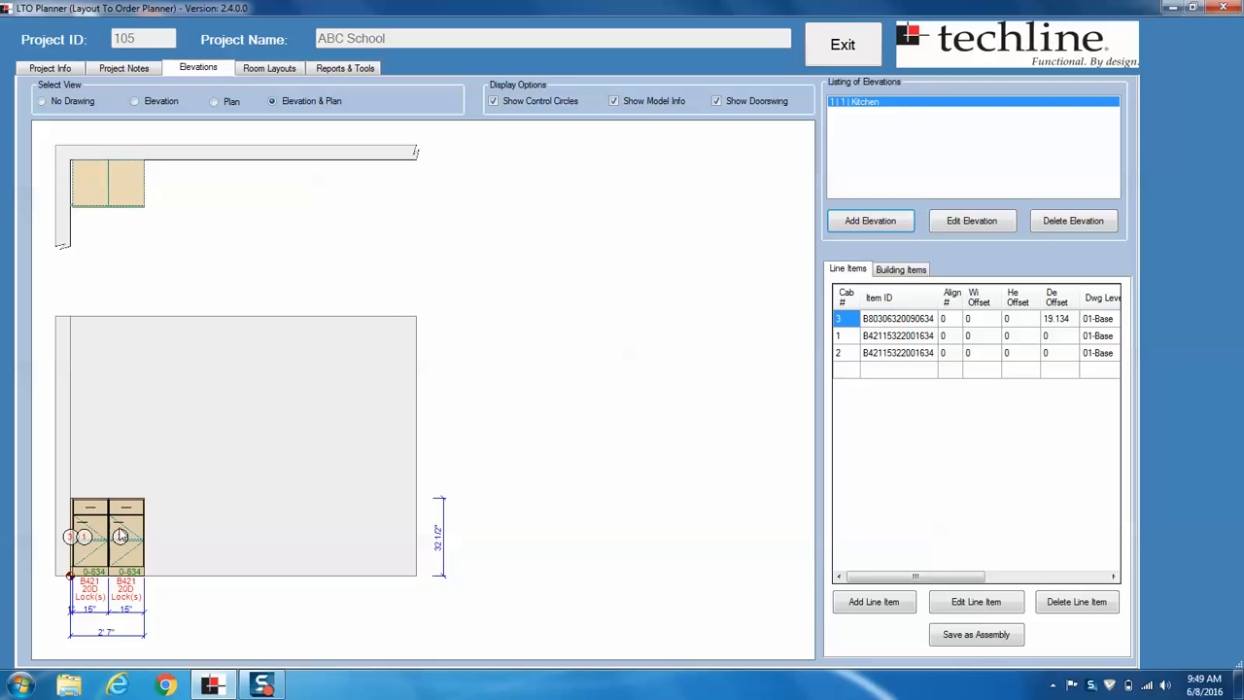
Add one B479 cabinet to the right of the second B421 base cabinet in the Kitchen elevation
left_click(145, 515)
right_click(146, 522)
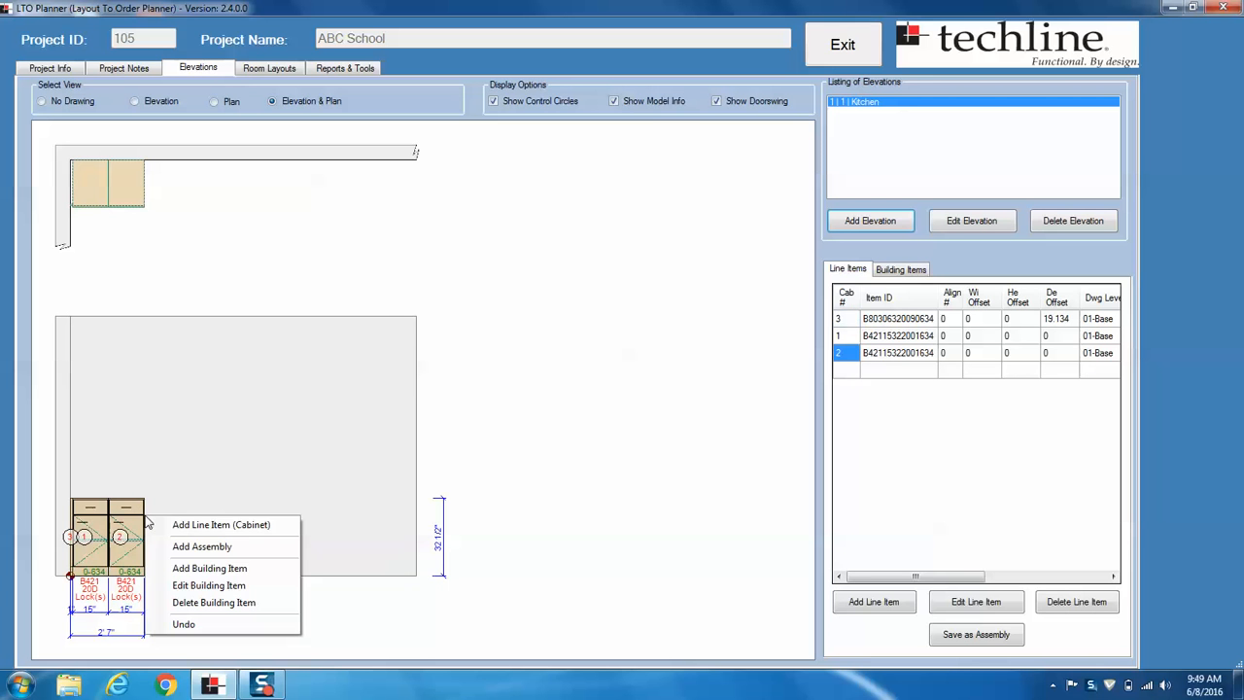
left_click(167, 528)
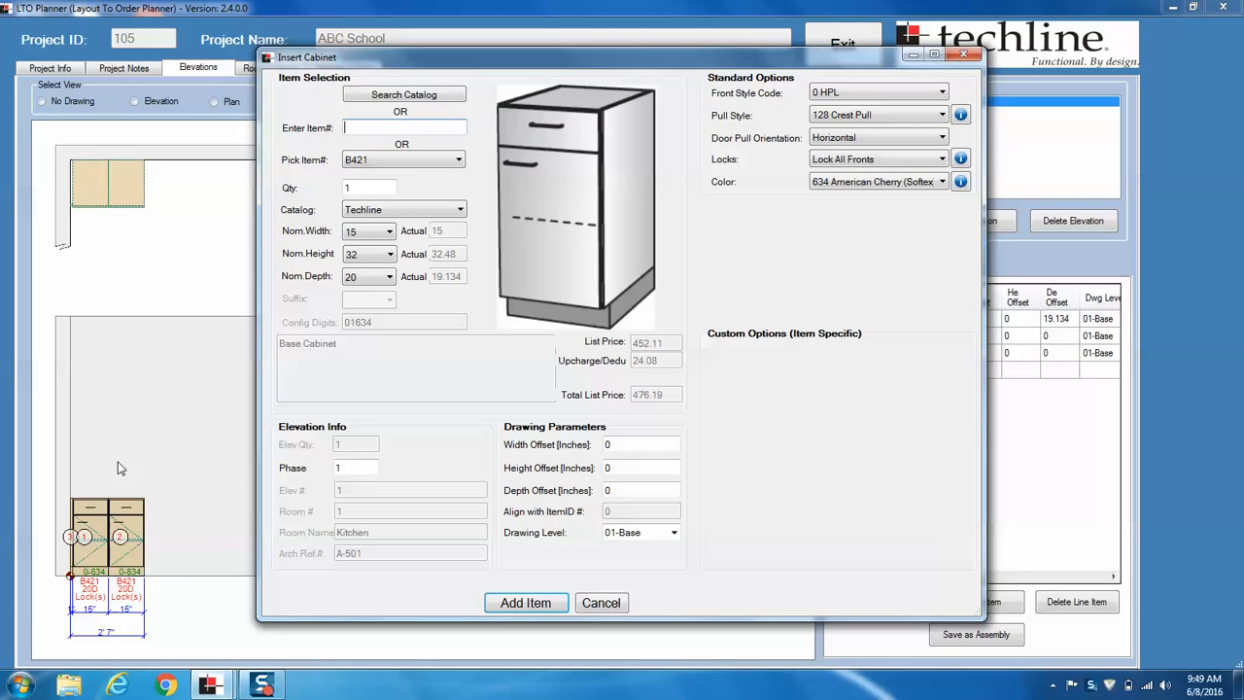
left_click(420, 129)
type("b479")
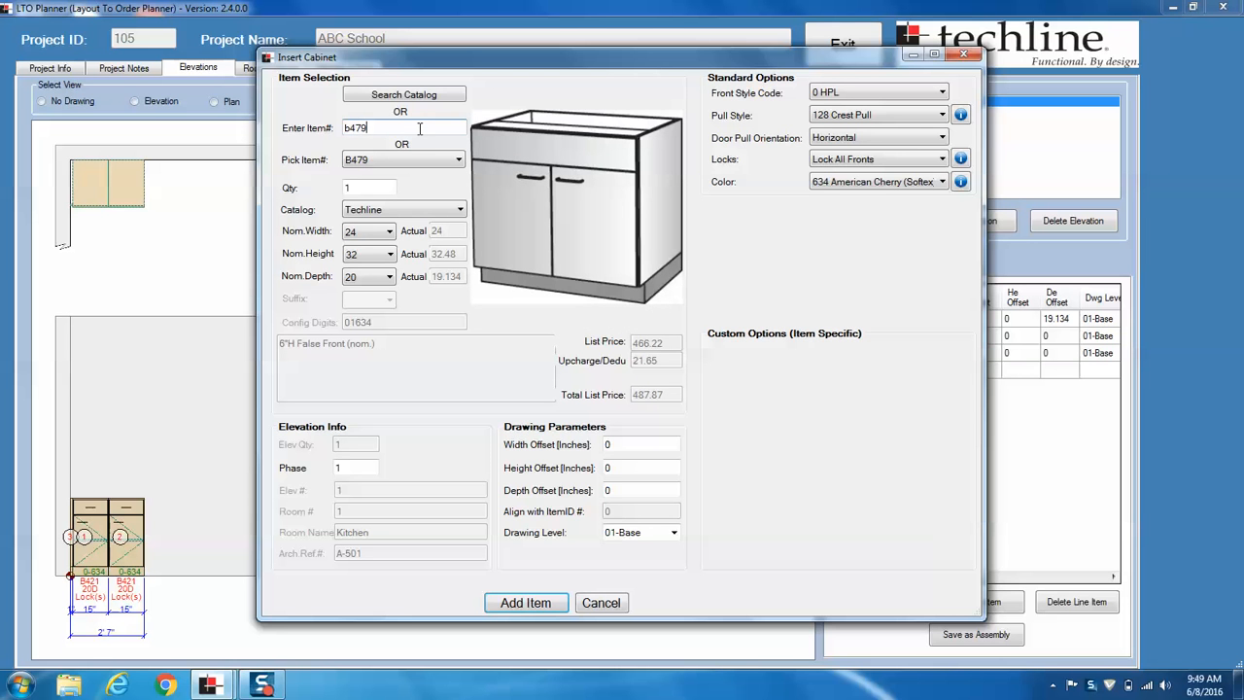
left_click(370, 186)
left_click(521, 602)
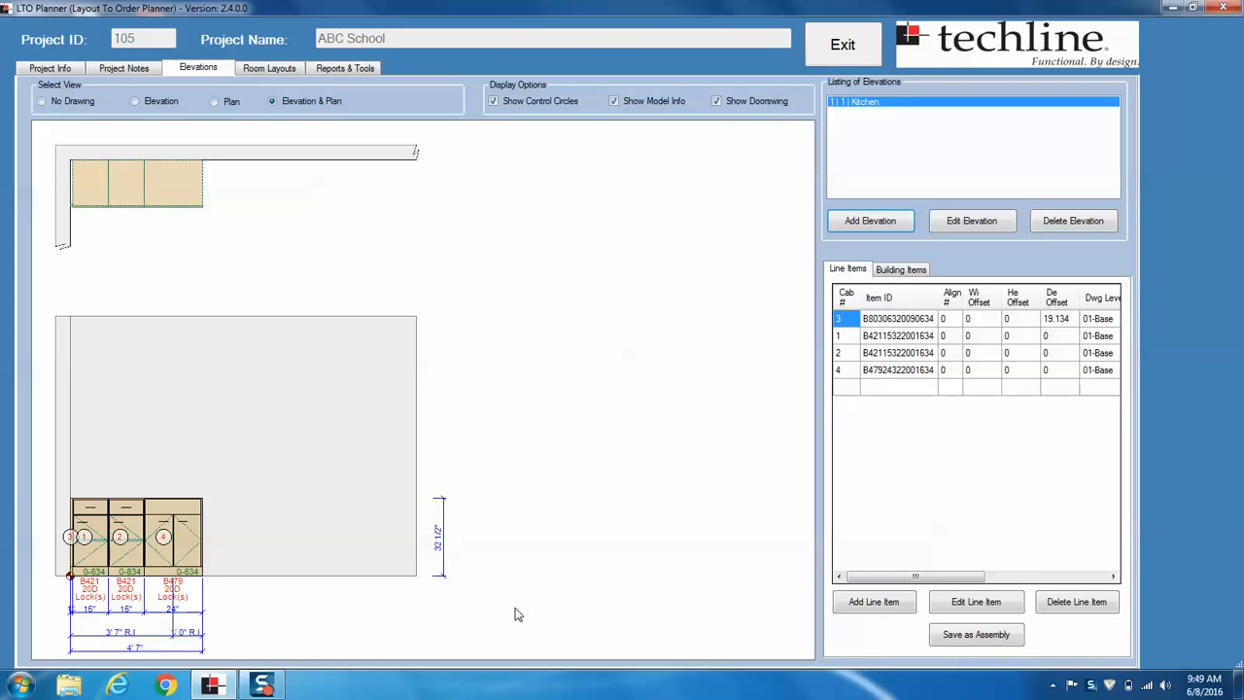
Start a new cabinet line item and choose model W129 from the catalog's Wall models
right_click(203, 518)
left_click(249, 466)
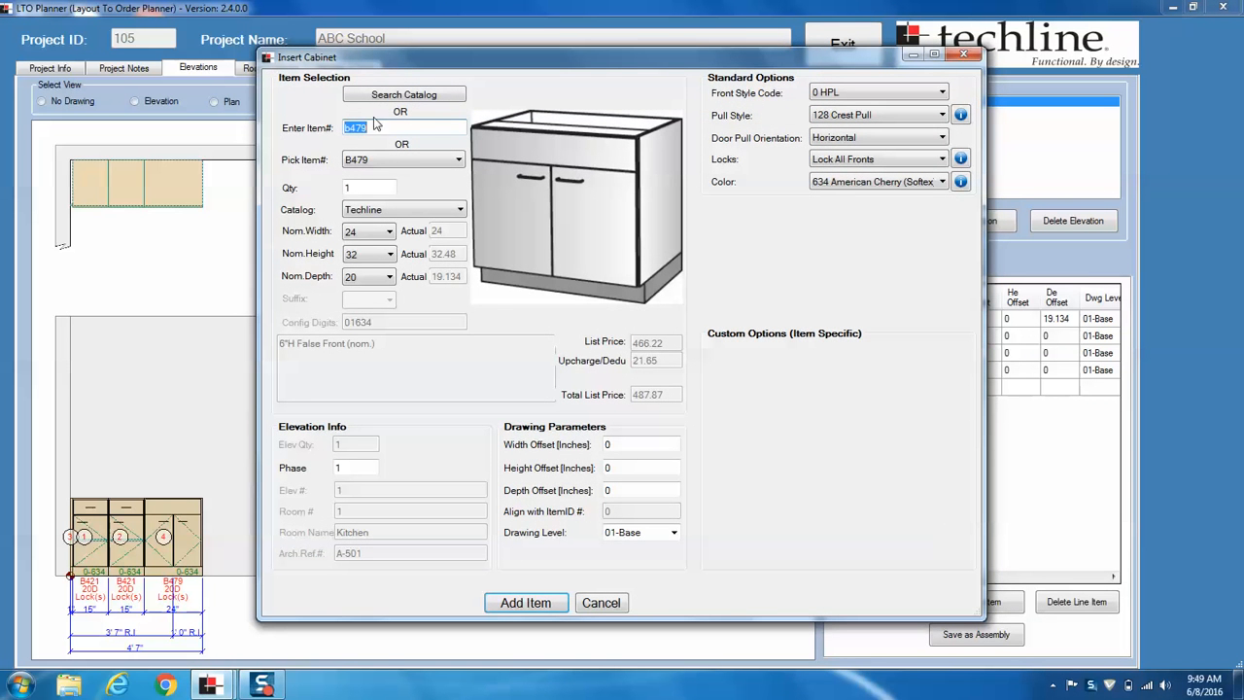
left_click(411, 97)
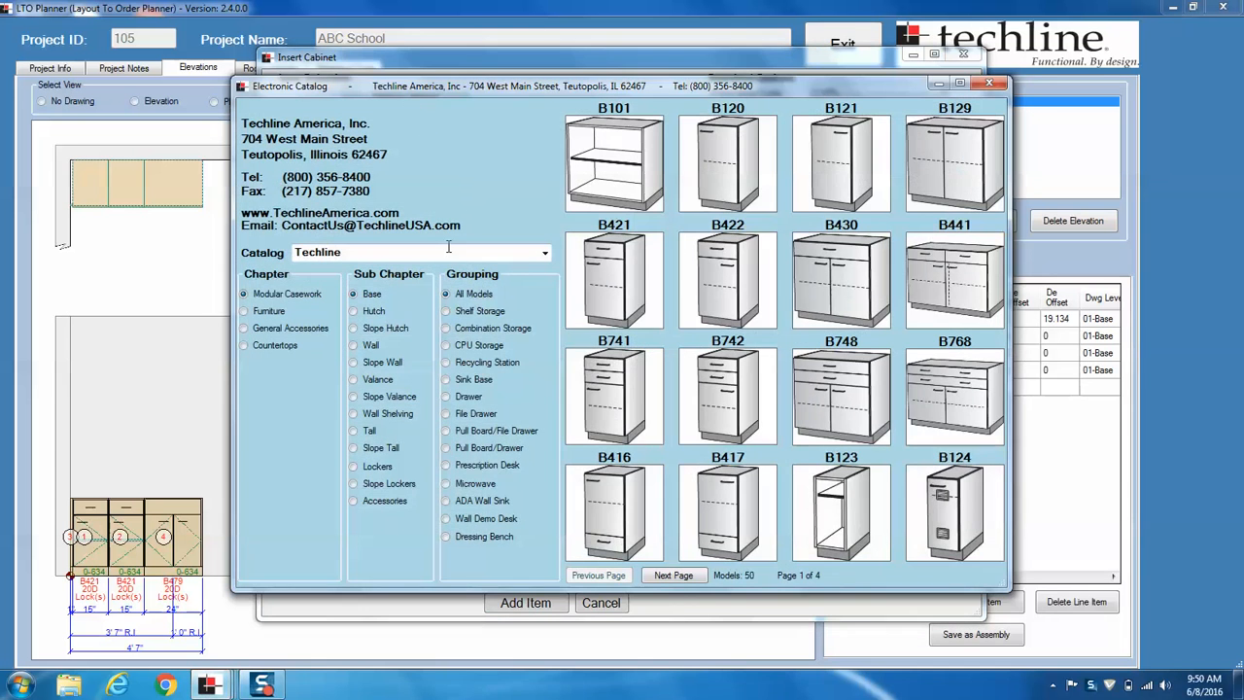
left_click(354, 345)
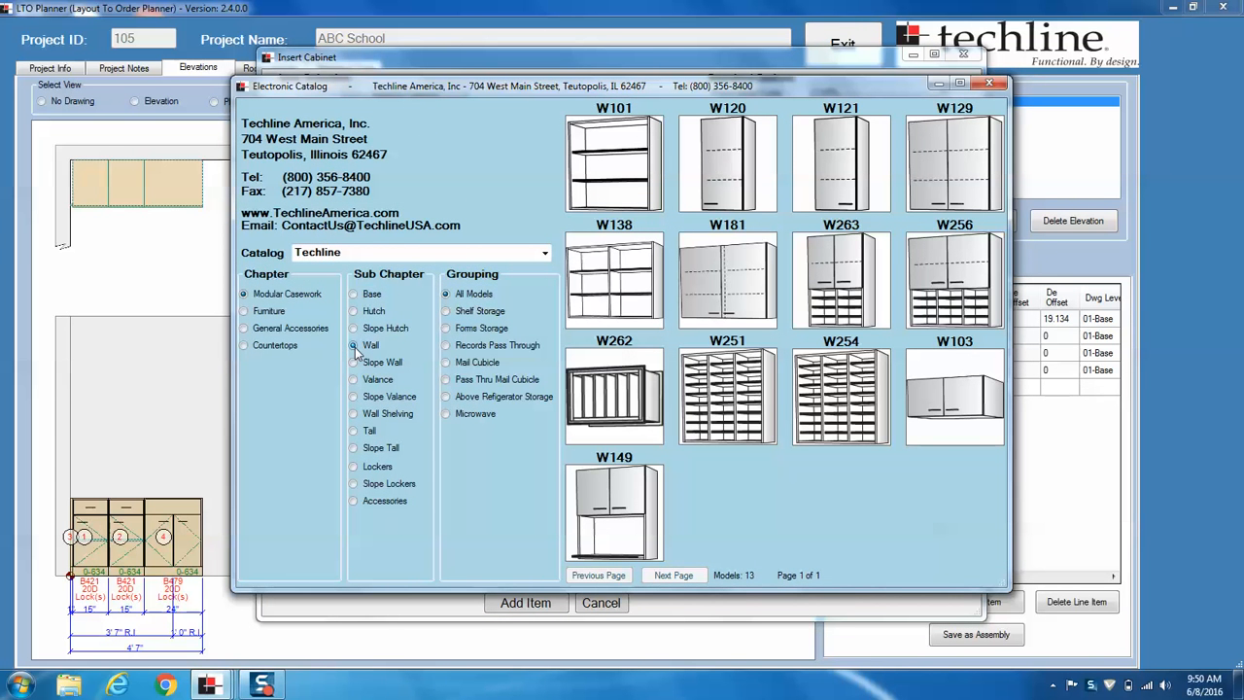
double_click(975, 168)
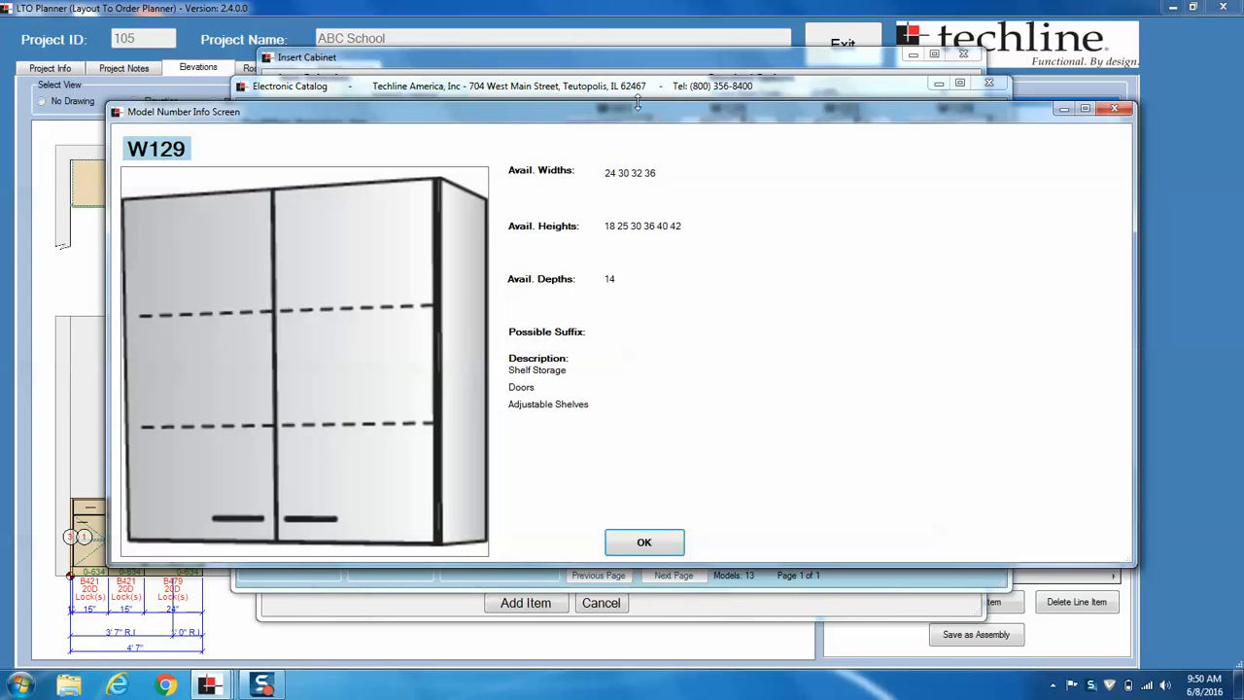
left_click(639, 543)
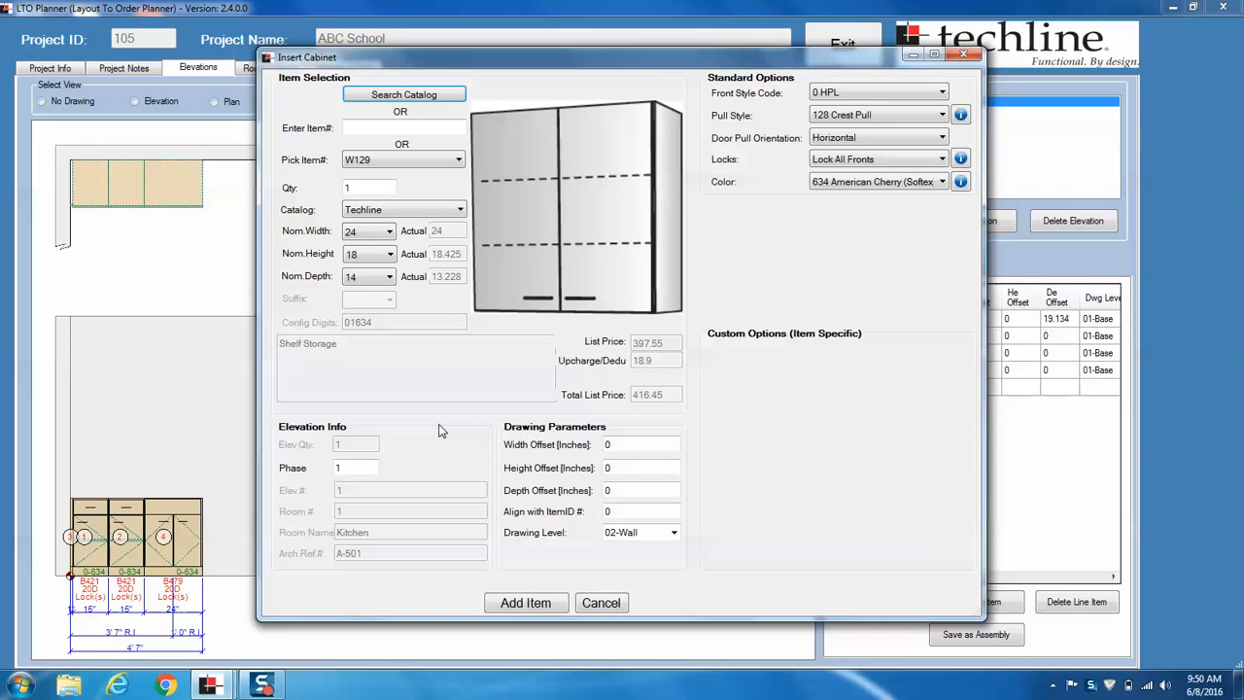
Set the W129 wall cabinet's quantity to 2 and add the cabinets to the elevation
left_click(387, 189)
double_click(387, 188)
type("2")
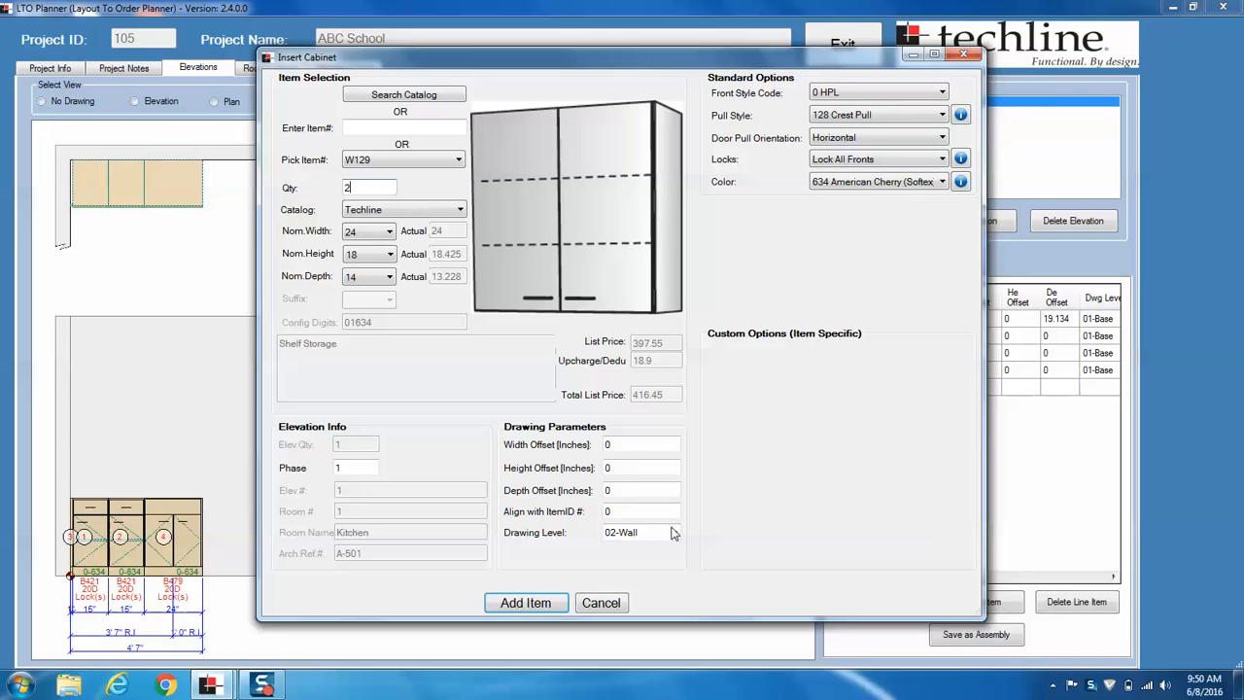
left_click(525, 604)
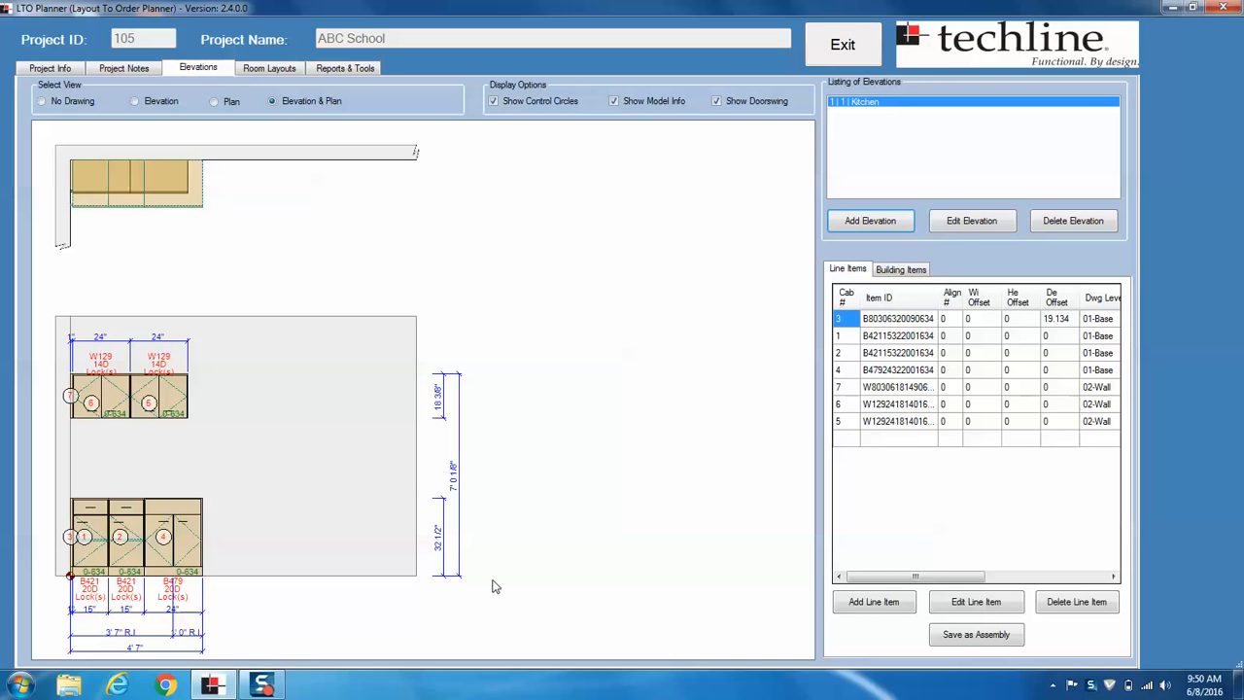
Start a new cabinet line item from the B479 base cabinet and choose model T129 from the catalog's Tall models
right_click(199, 534)
left_click(267, 468)
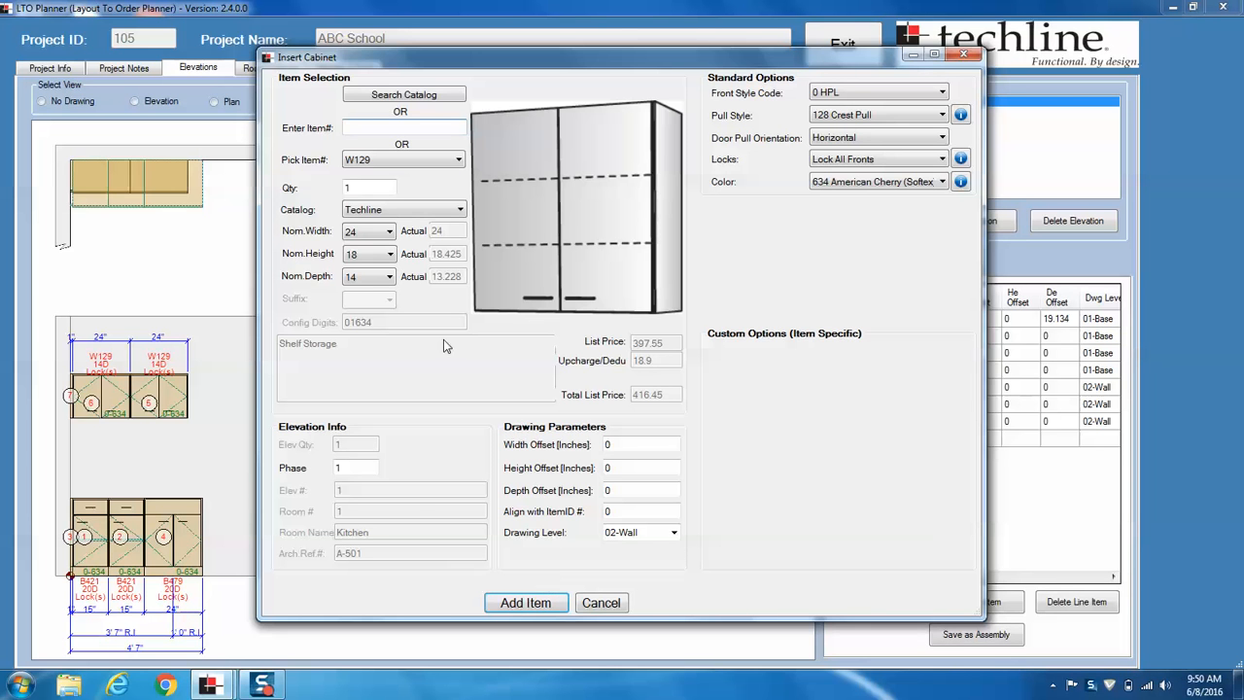
left_click(438, 97)
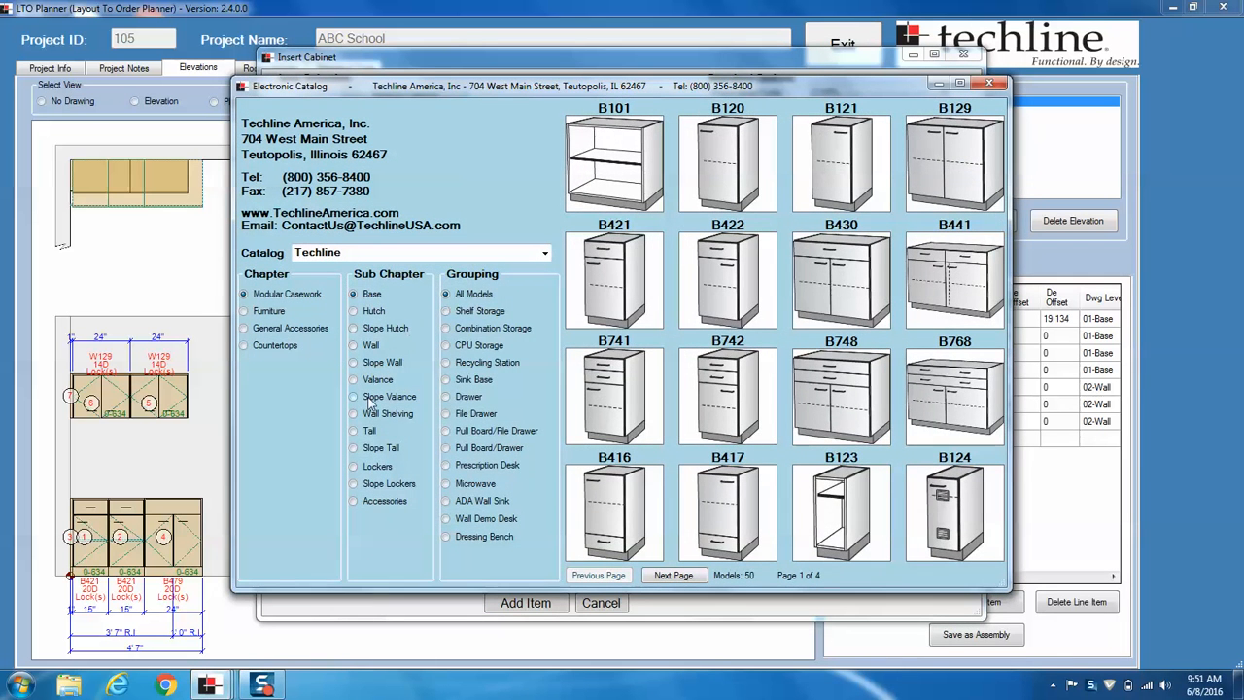
left_click(370, 431)
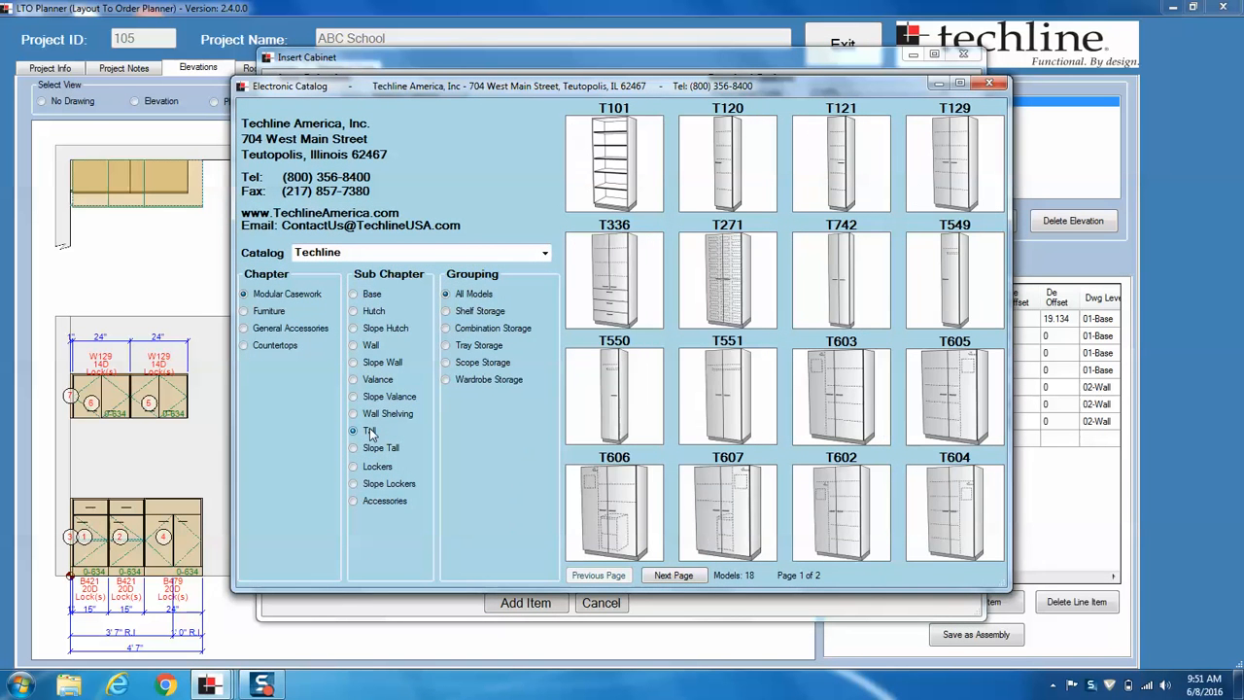
left_click(957, 167)
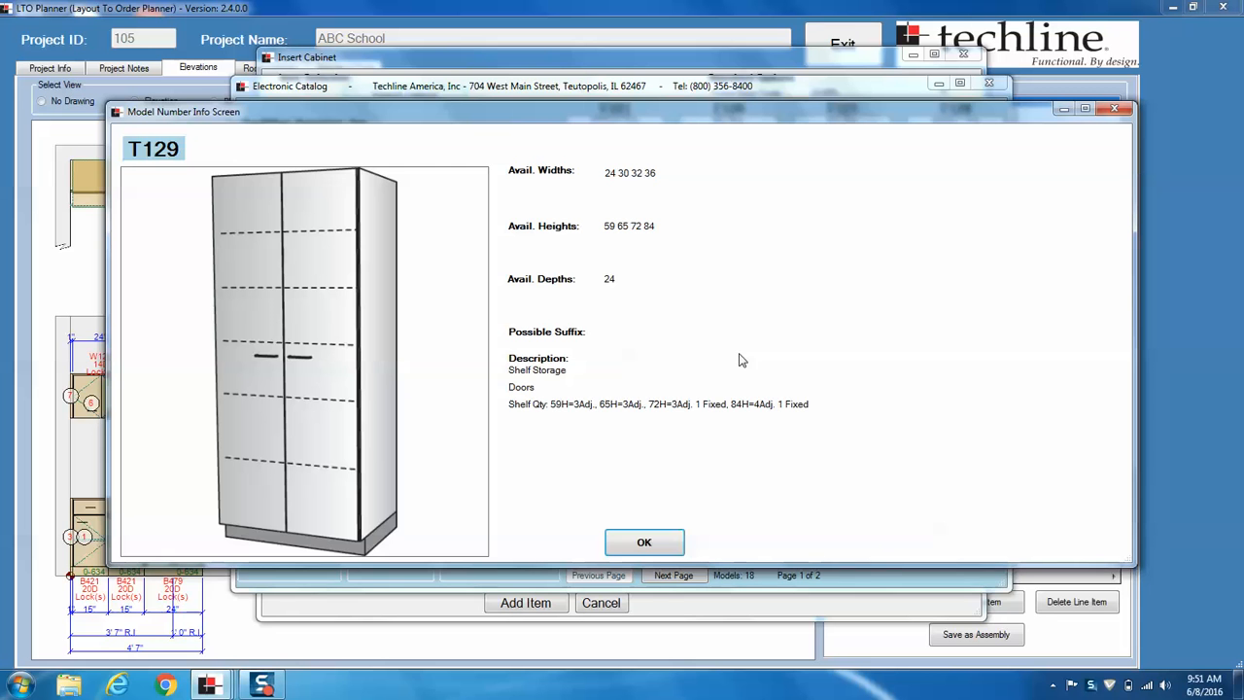
left_click(644, 543)
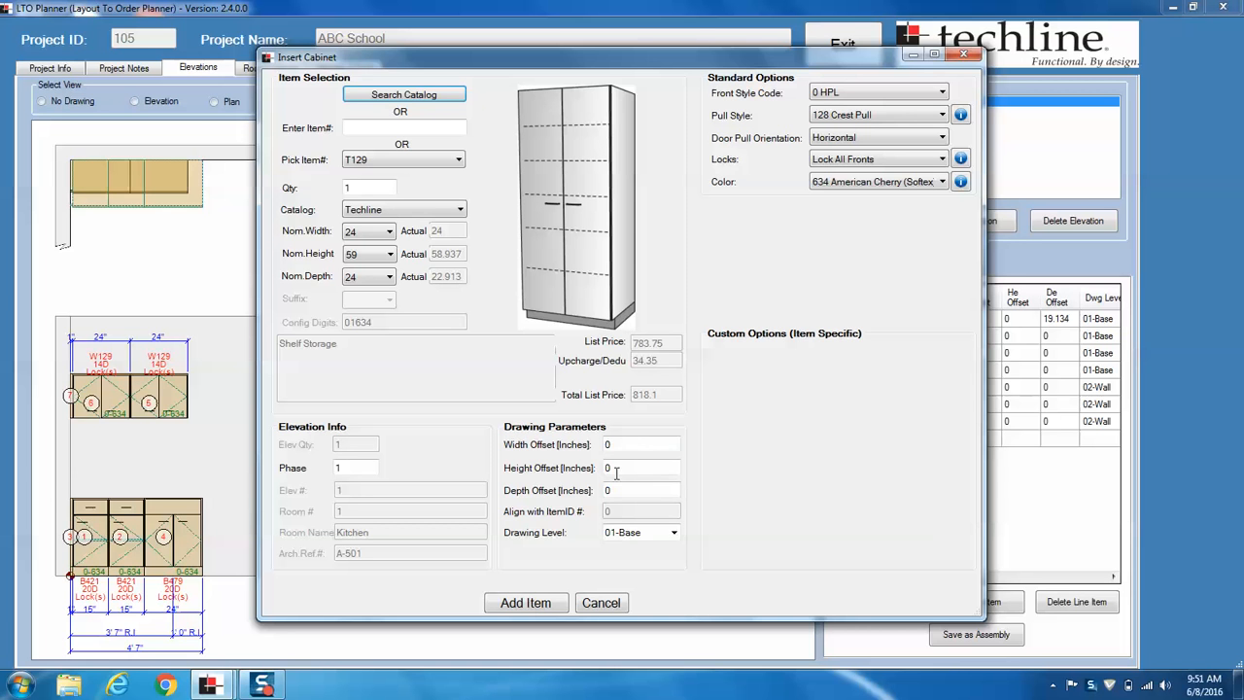
Set the T129 cabinet's nominal height to 84 and add it to the elevation
left_click(387, 256)
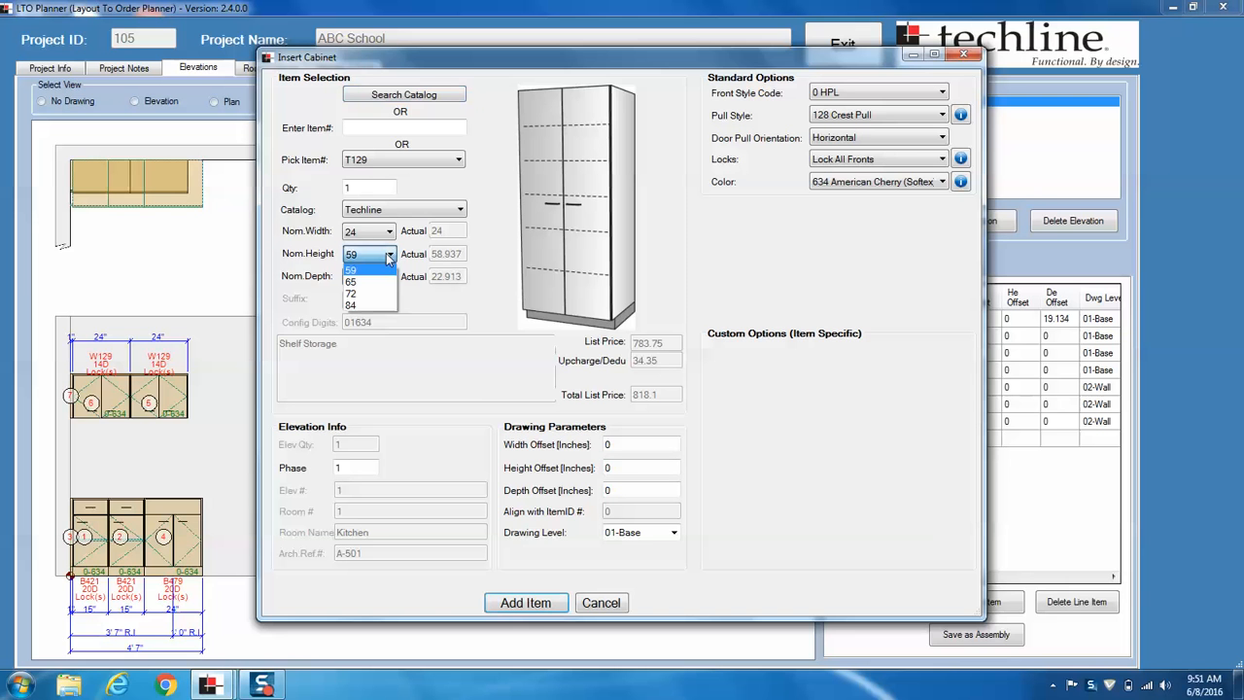
left_click(373, 307)
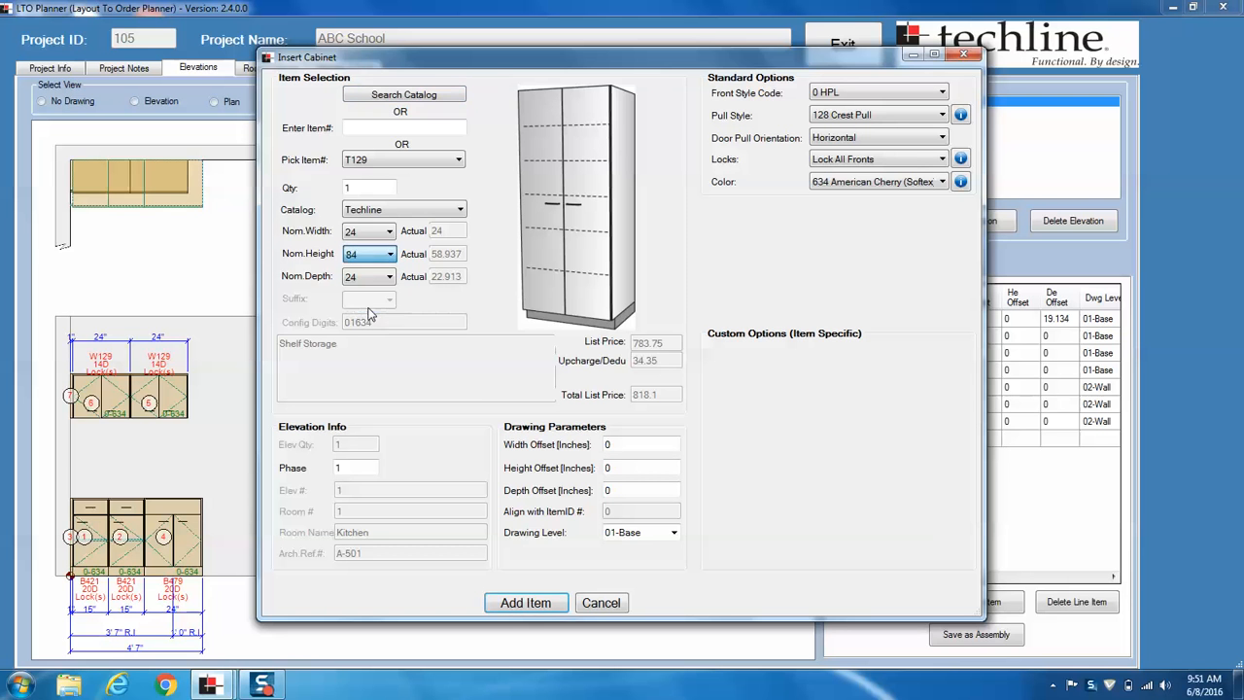
left_click(532, 603)
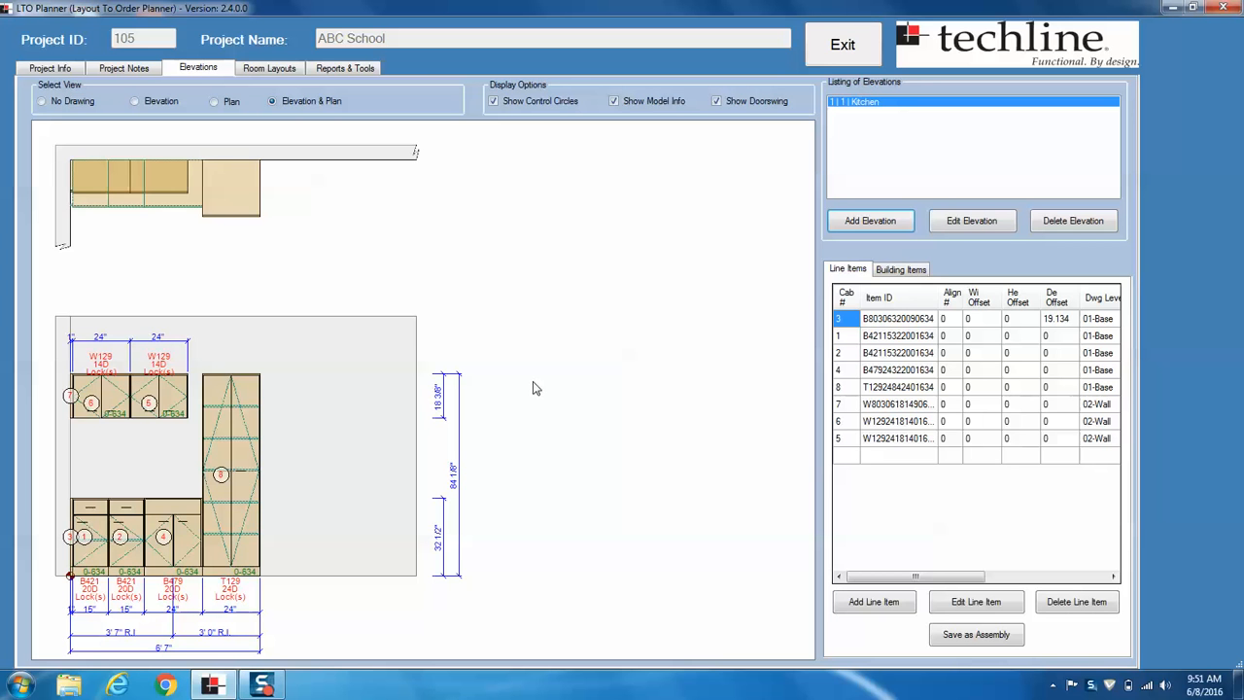
Add a 21-inch-deep Solid Surface top in R46 Volcanic color over the base cabinets, with 4-inch back and left side splashes
right_click(73, 506)
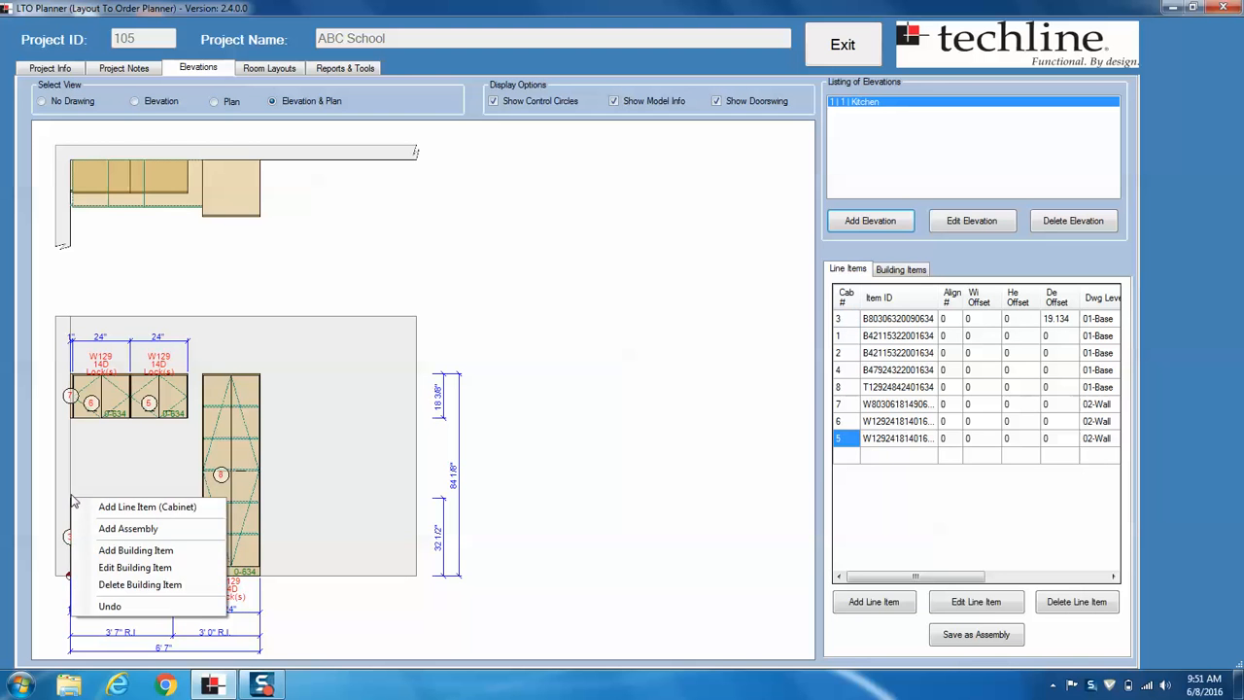
left_click(72, 505)
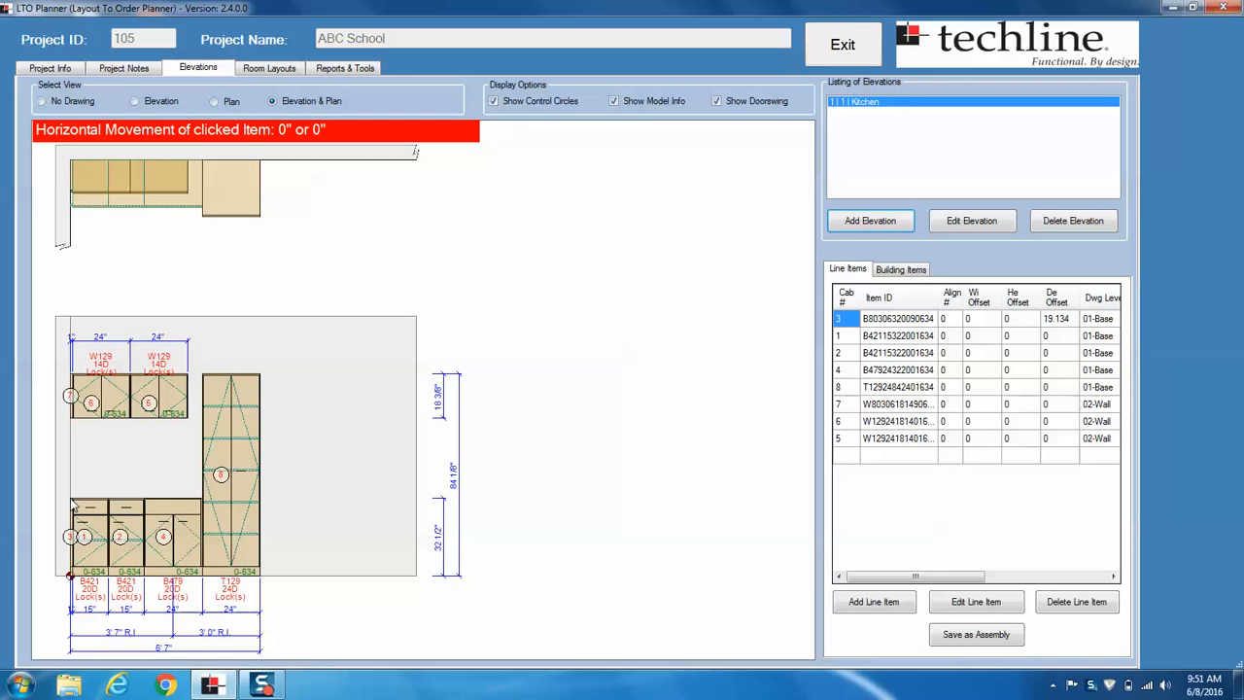
right_click(74, 503)
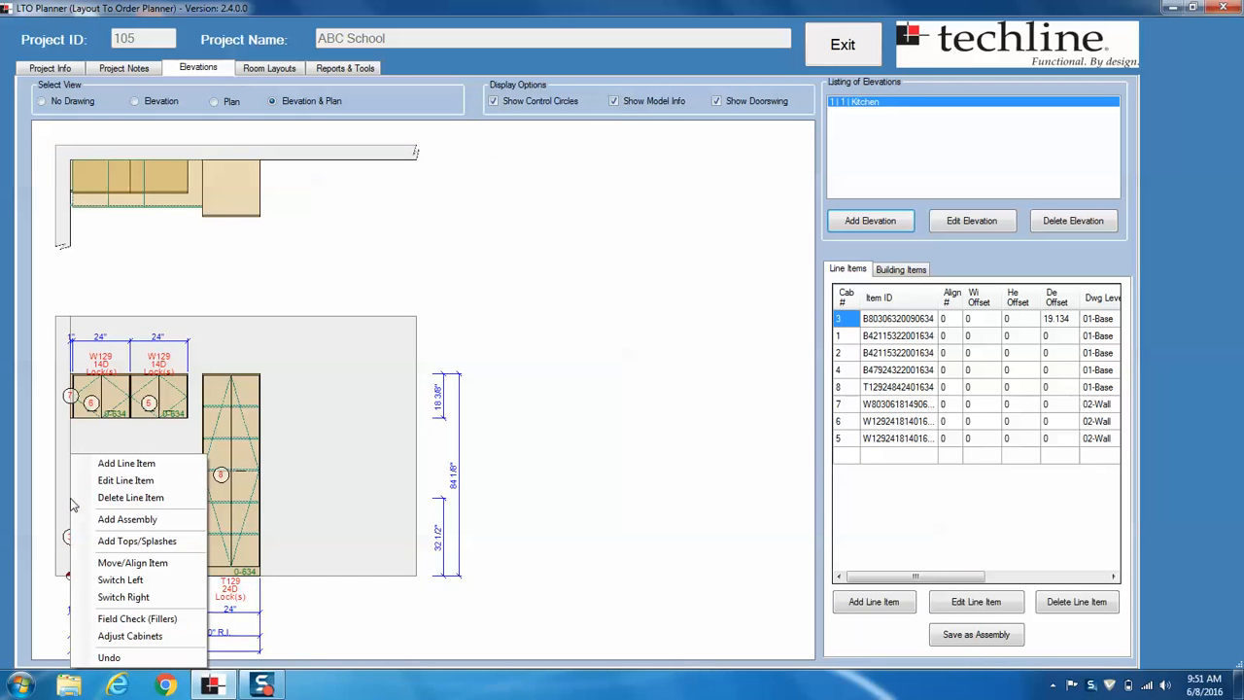
left_click(158, 541)
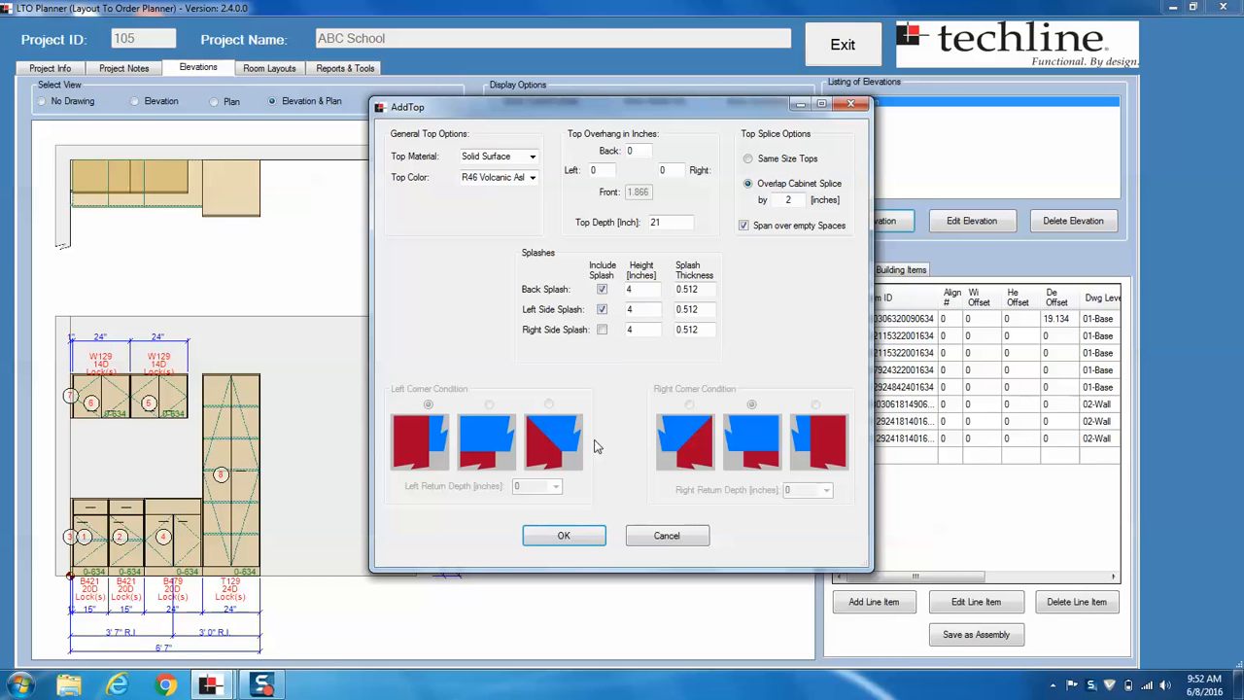
left_click(563, 535)
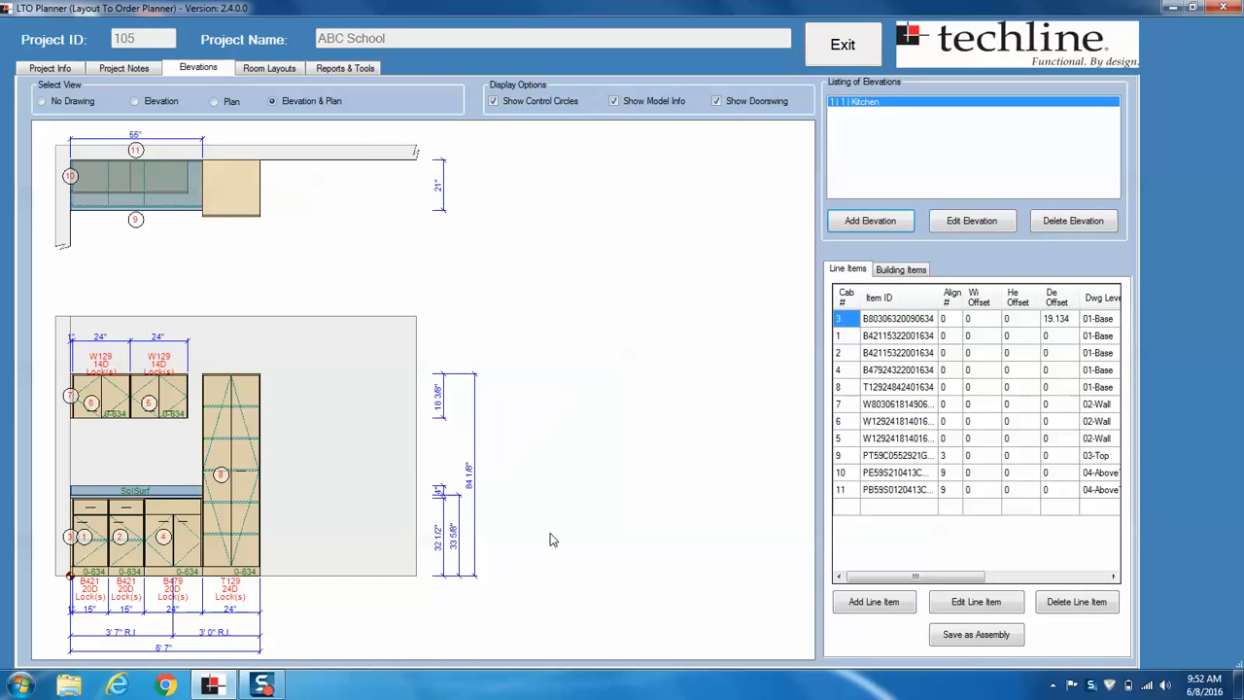